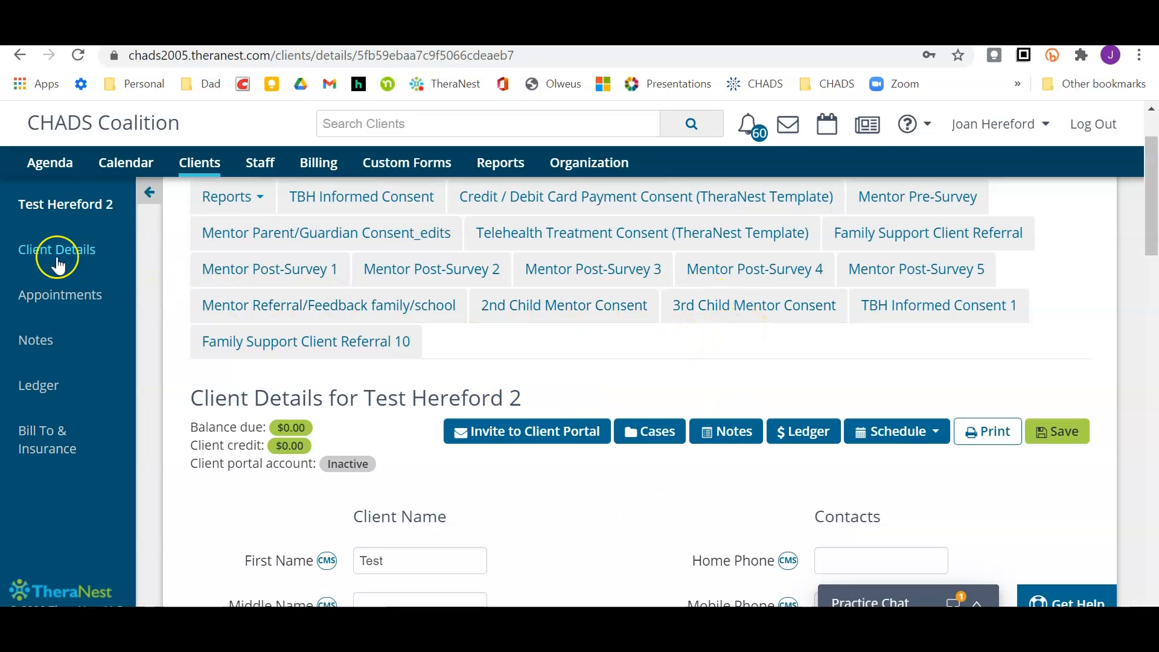
- Review the client's name, location, contact e-mail and portal account status on the details page
click(188, 166)
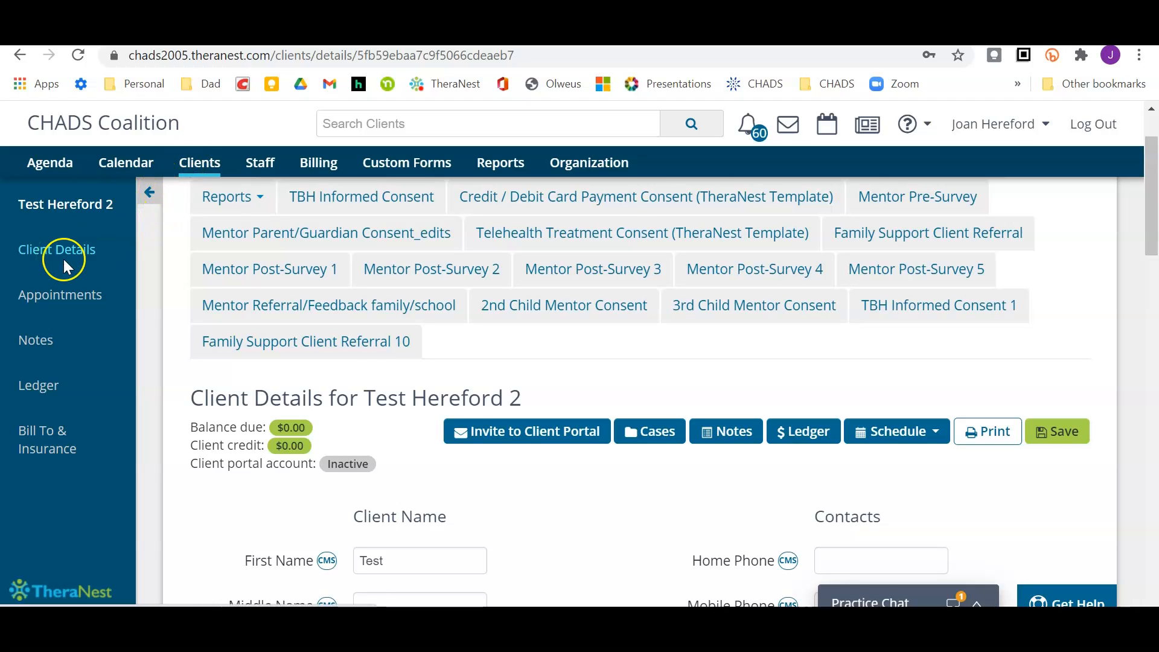
scroll(352, 362, down, 3)
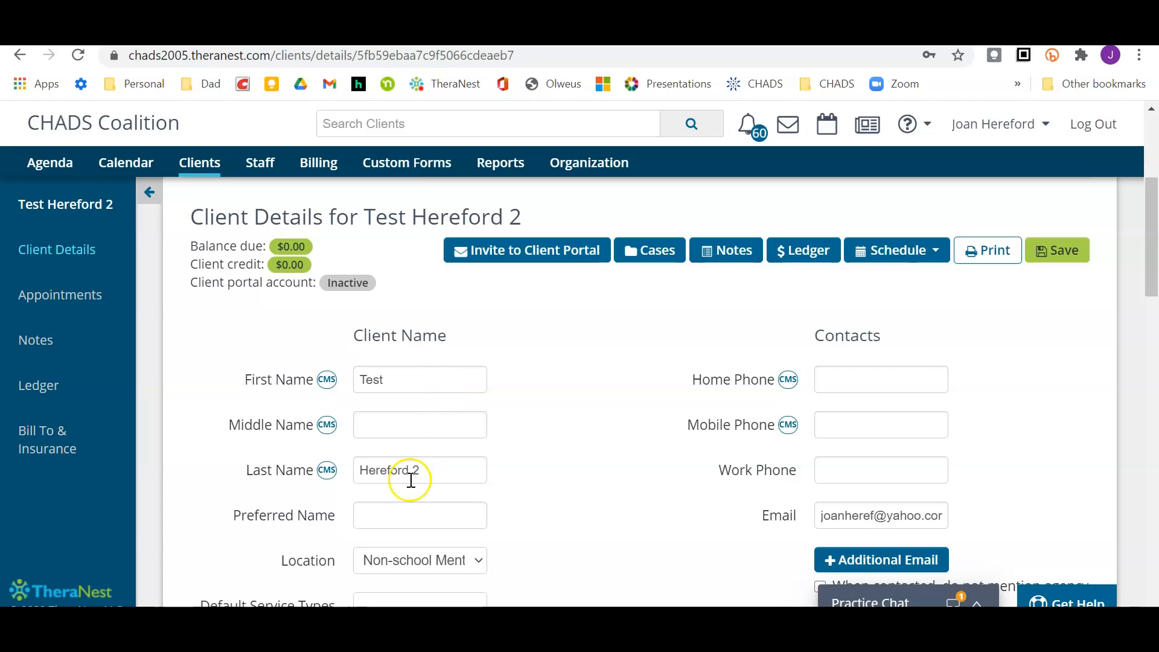
scroll(492, 474, down, 1)
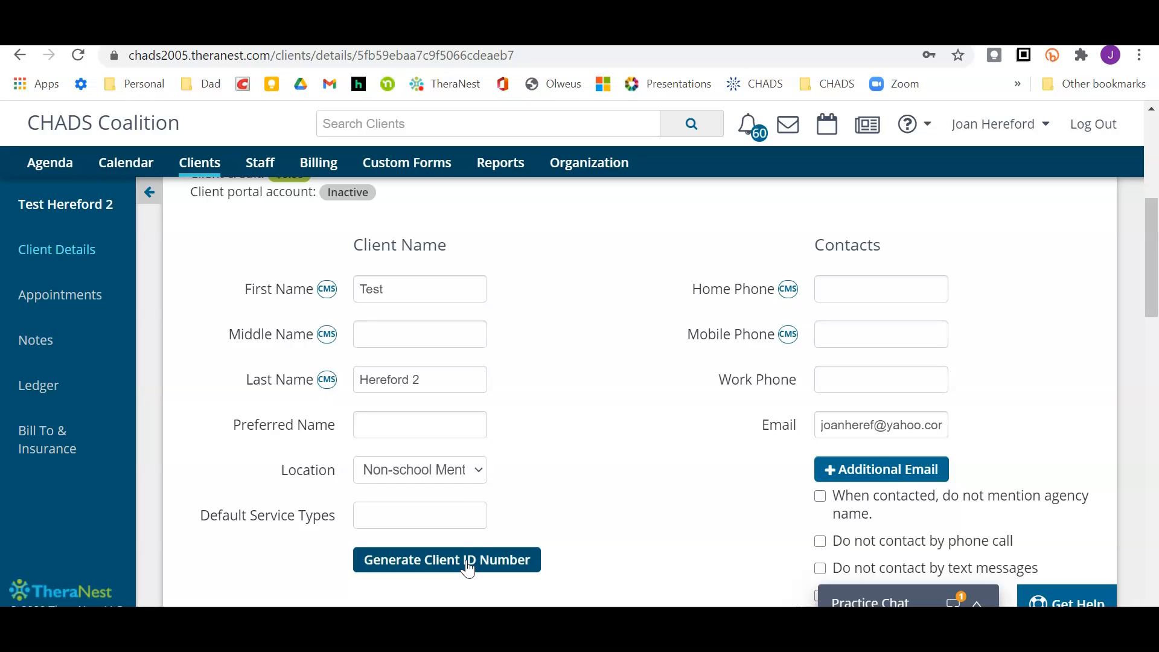
click(842, 417)
click(835, 418)
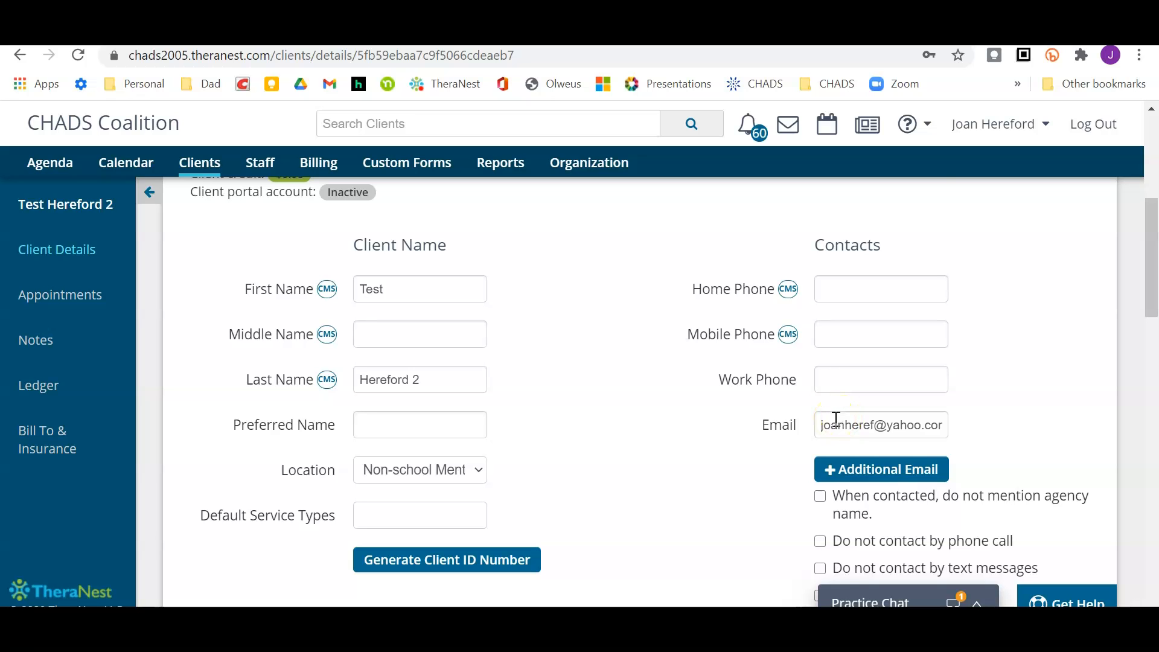
scroll(836, 419, up, 2)
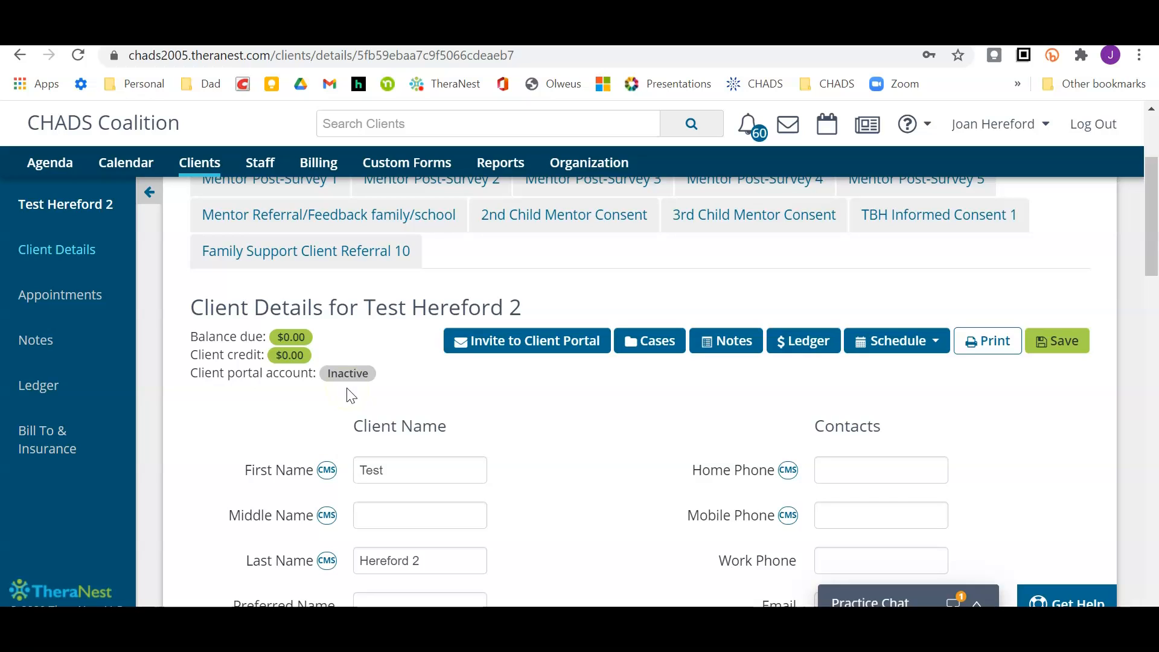
- Start a client portal invitation for this client and clear the whole default message
click(531, 340)
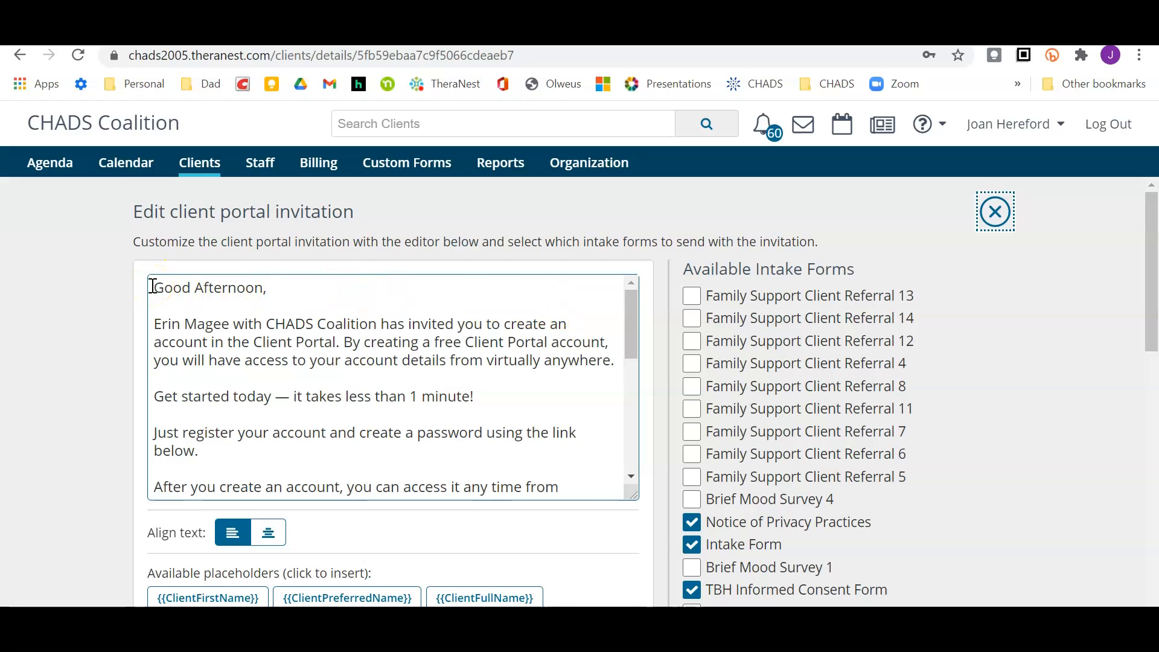
mouse_move(153, 286)
mouse_down()
mouse_move(461, 393)
mouse_move(616, 476)
mouse_move(328, 445)
mouse_move(360, 490)
mouse_up()
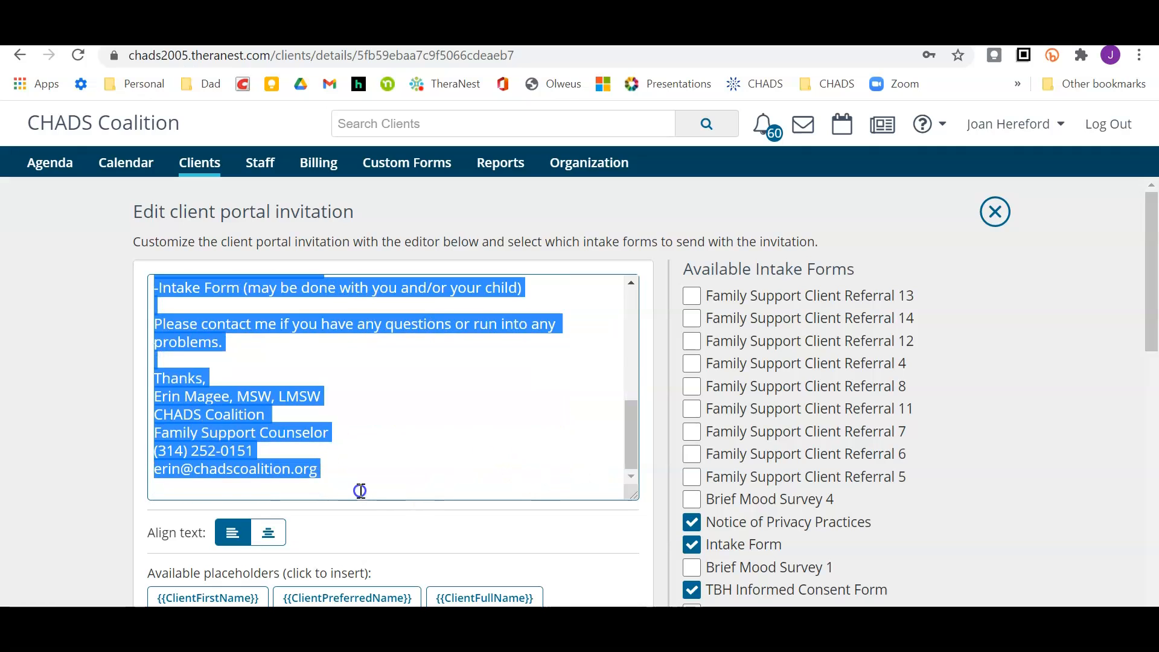
key(BackSpace)
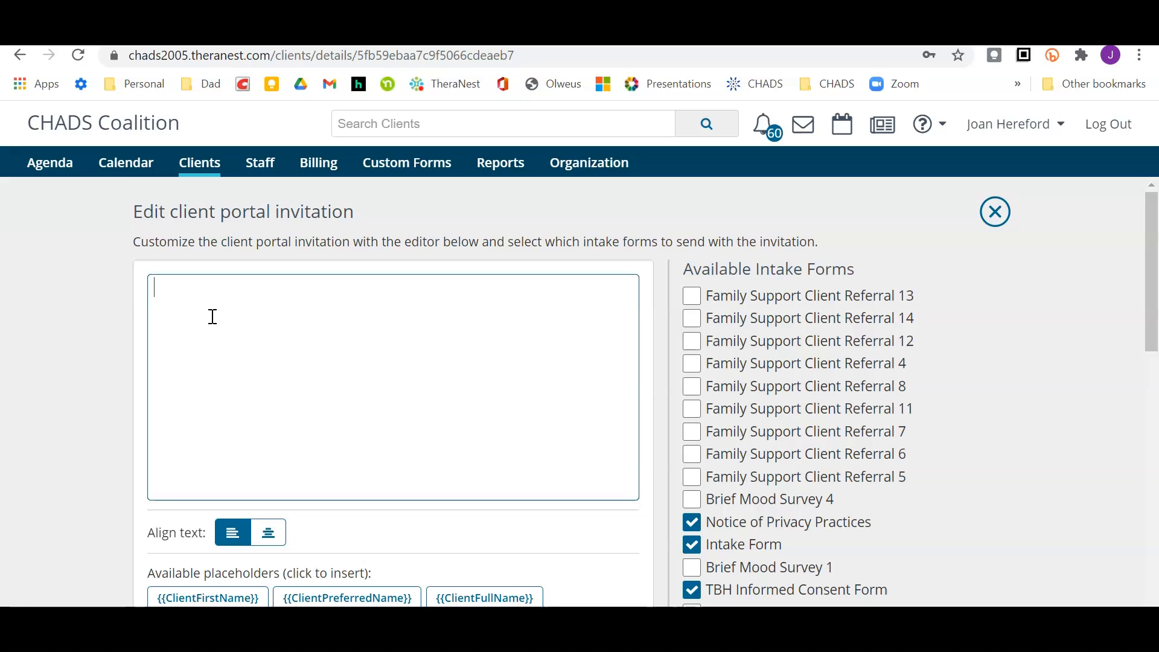
- Write the invitation message as "Ms X" followed by "Here is the ....." in a separate paragraph
text(Ms )
text(X  )
text(Here )
text(is the .)
text(....)
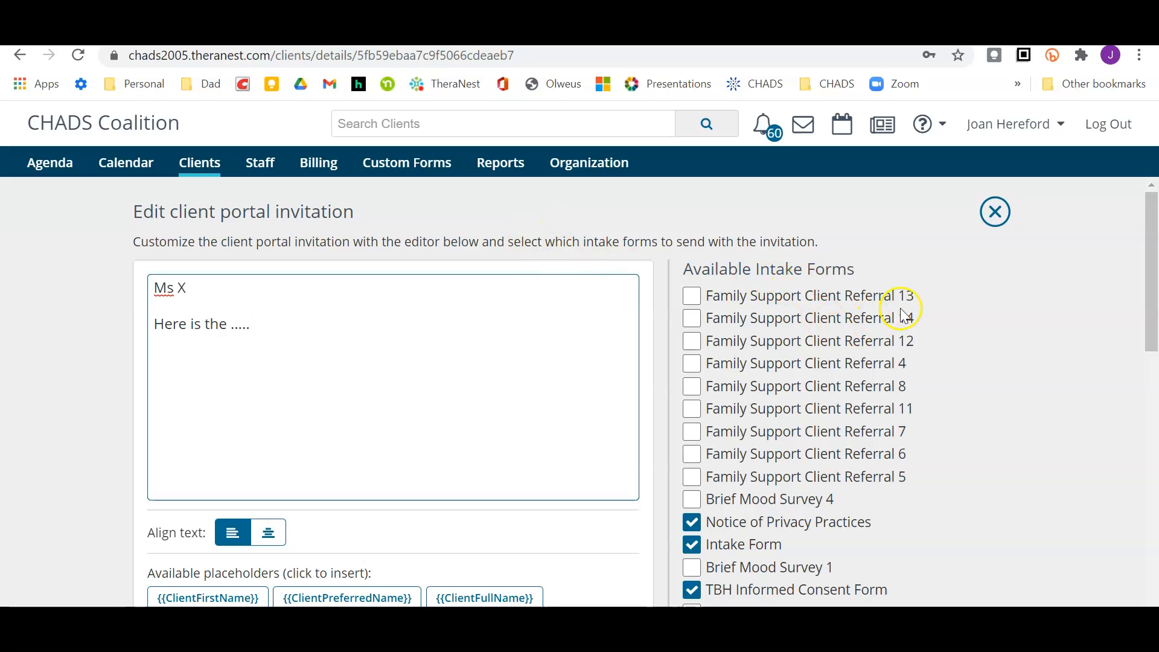
- Deselect Notice of Privacy Practices, Intake Form and TBH Informed Consent Form from the intake forms sent with the invitation
scroll(903, 329, down, 7)
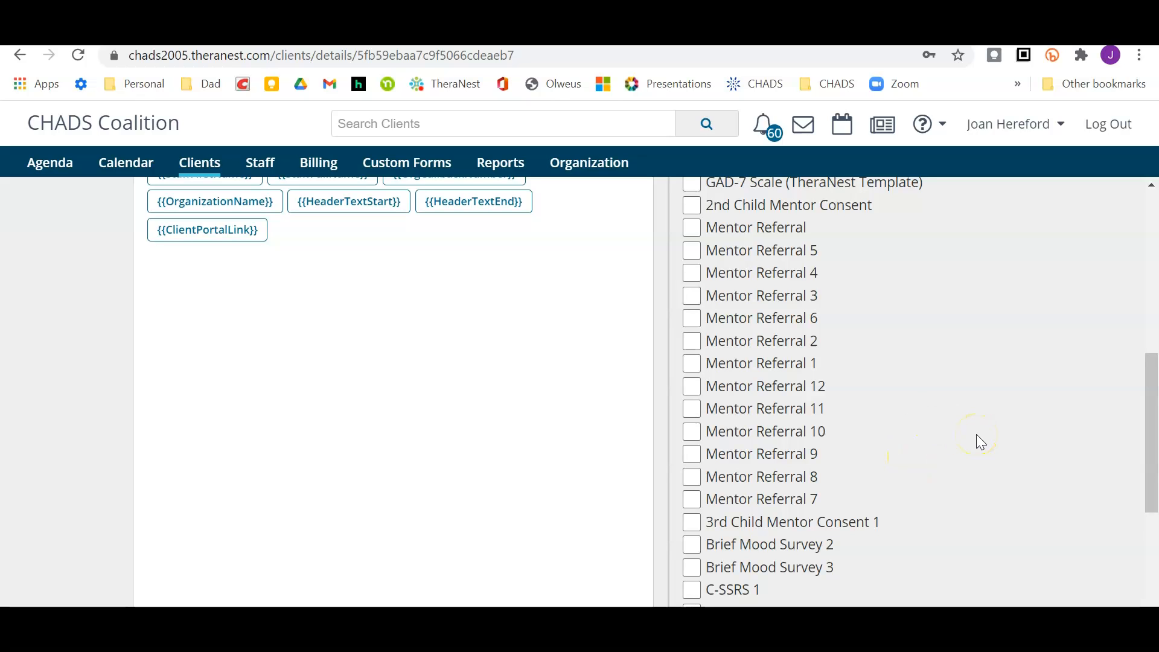
scroll(928, 433, up, 6)
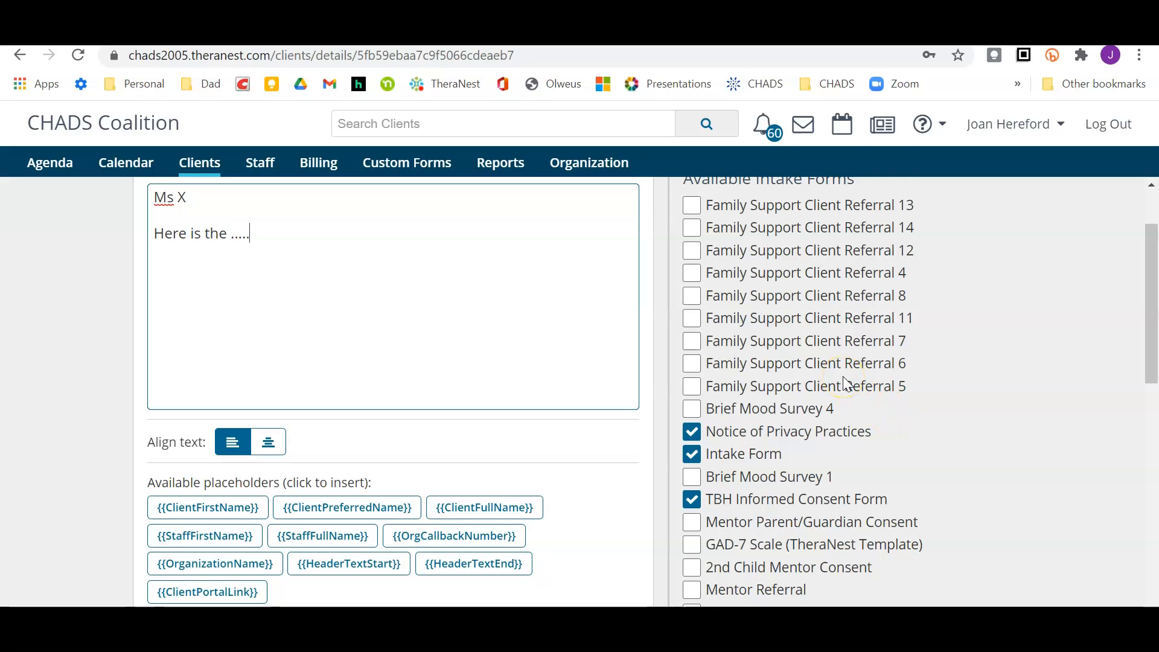
click(692, 432)
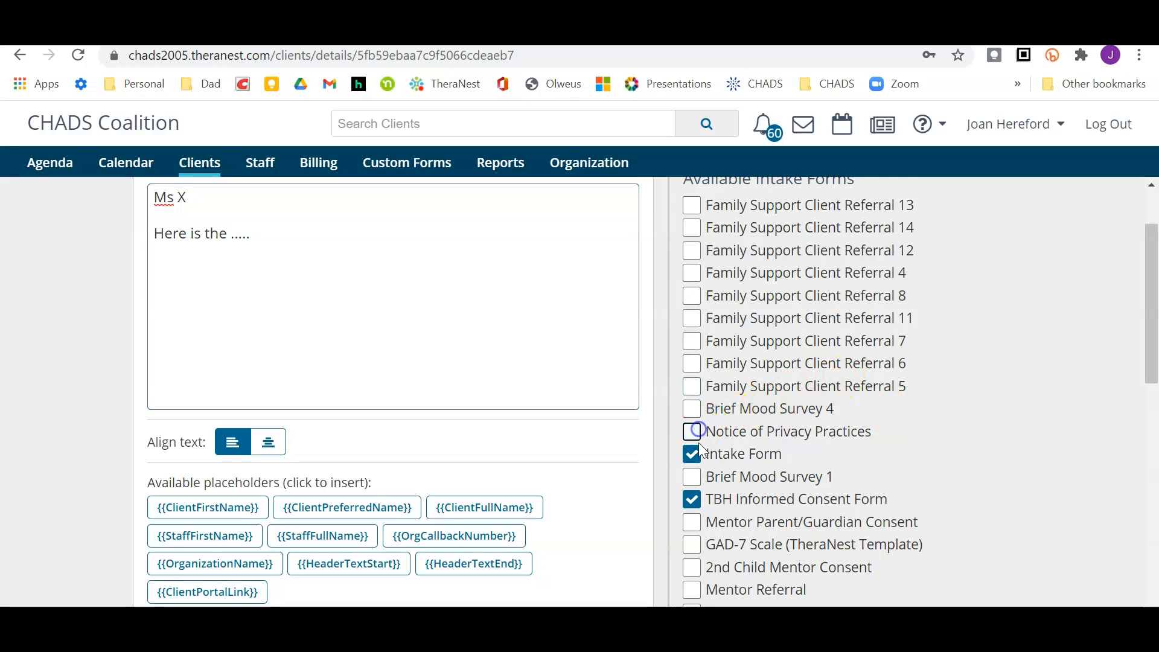
click(694, 456)
click(693, 500)
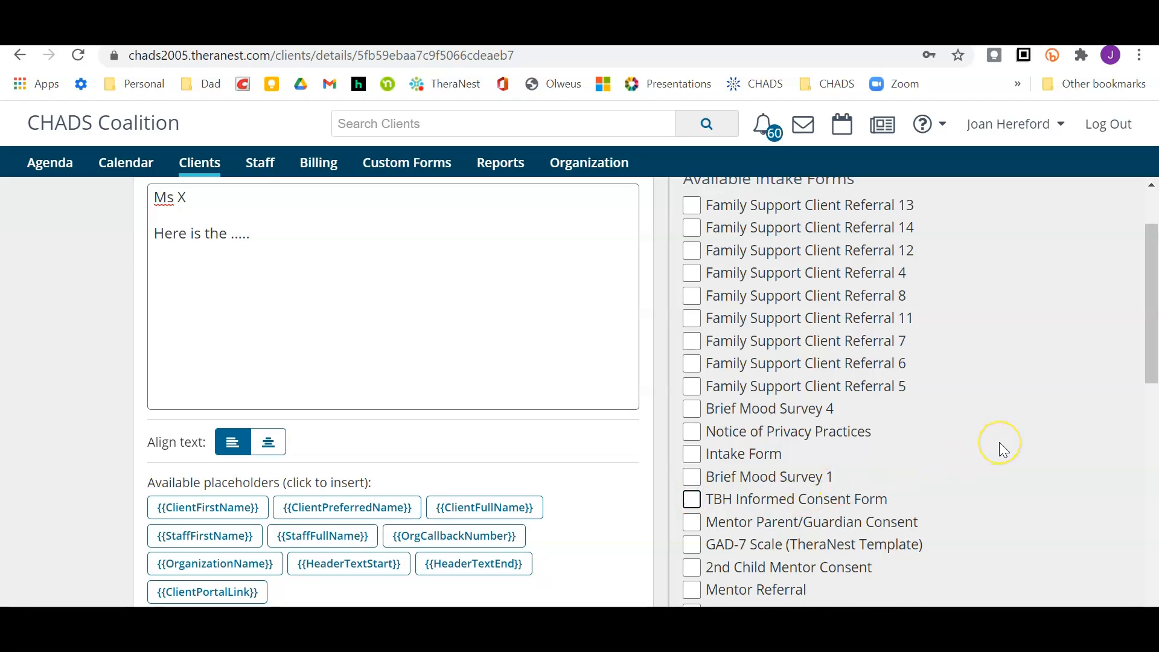
scroll(998, 442, up, 2)
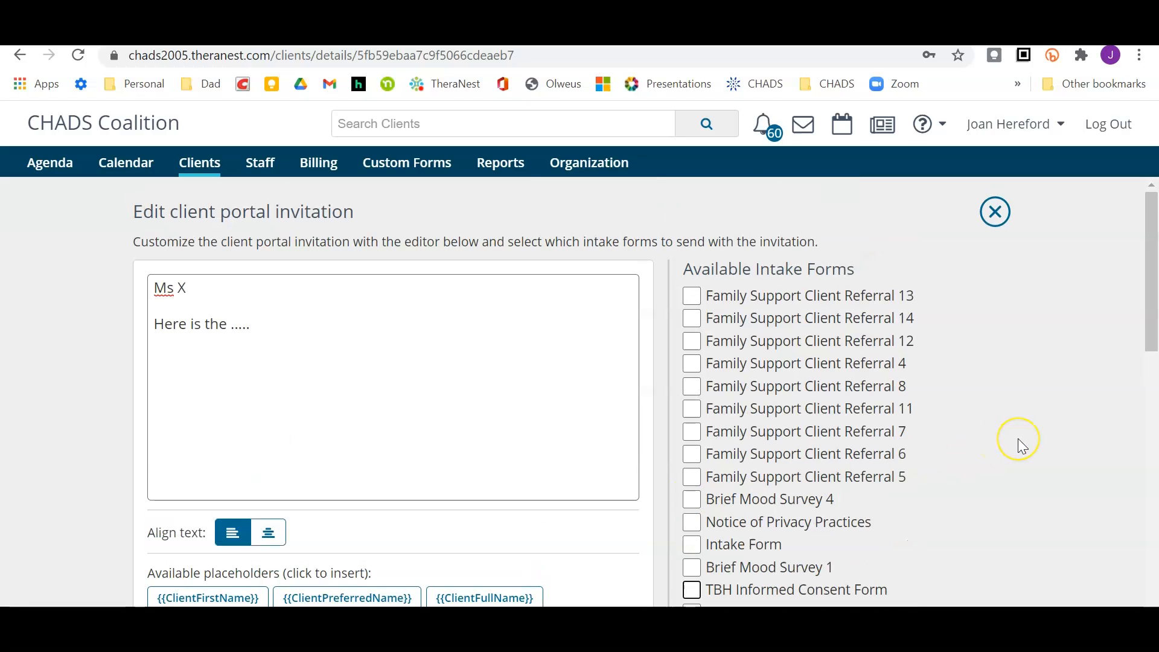
- Include the Mentor Parent/Guardian Consent intake form and preview the client portal invitation
click(711, 294)
click(753, 277)
scroll(754, 296, down, 1)
scroll(754, 300, down, 1)
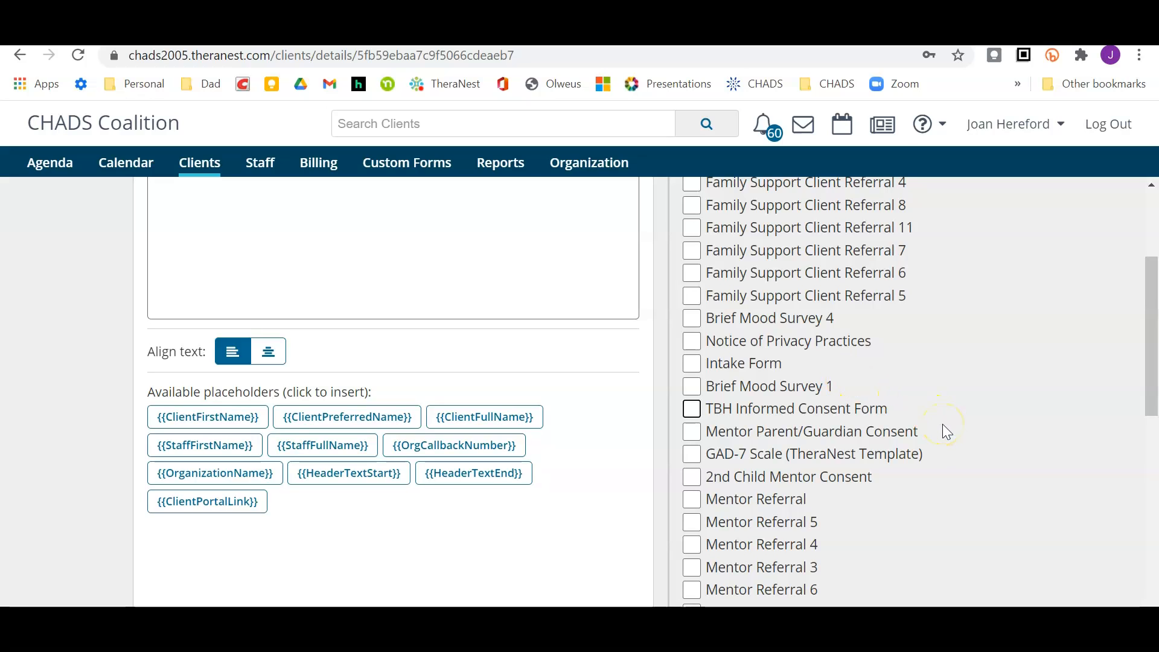
click(692, 432)
scroll(846, 398, down, 5)
scroll(847, 415, down, 4)
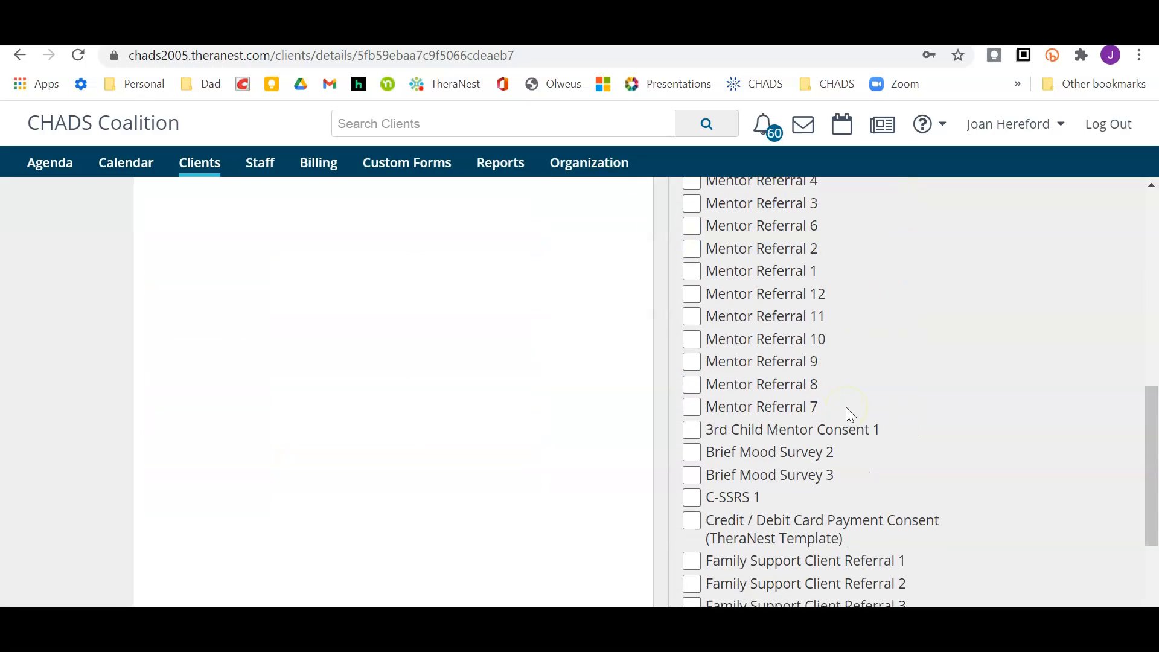
click(955, 578)
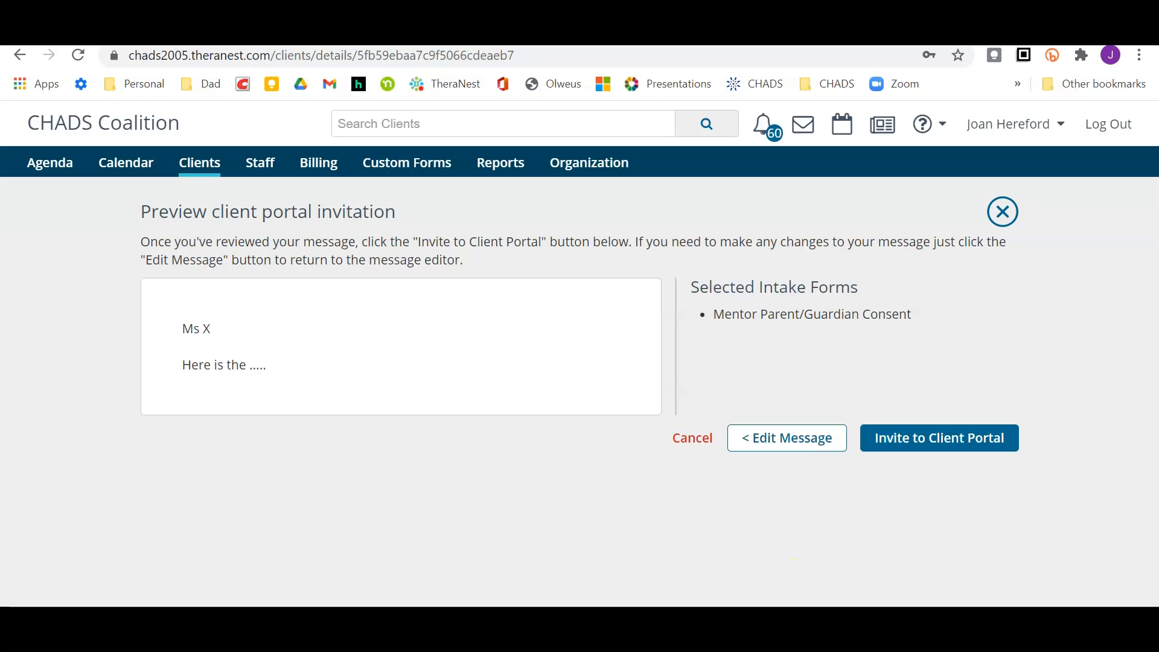
- Switch to Teams and open the guide on signing the consent form electronically from Mentor Toolkit's Portal Help for Families folder
click(792, 631)
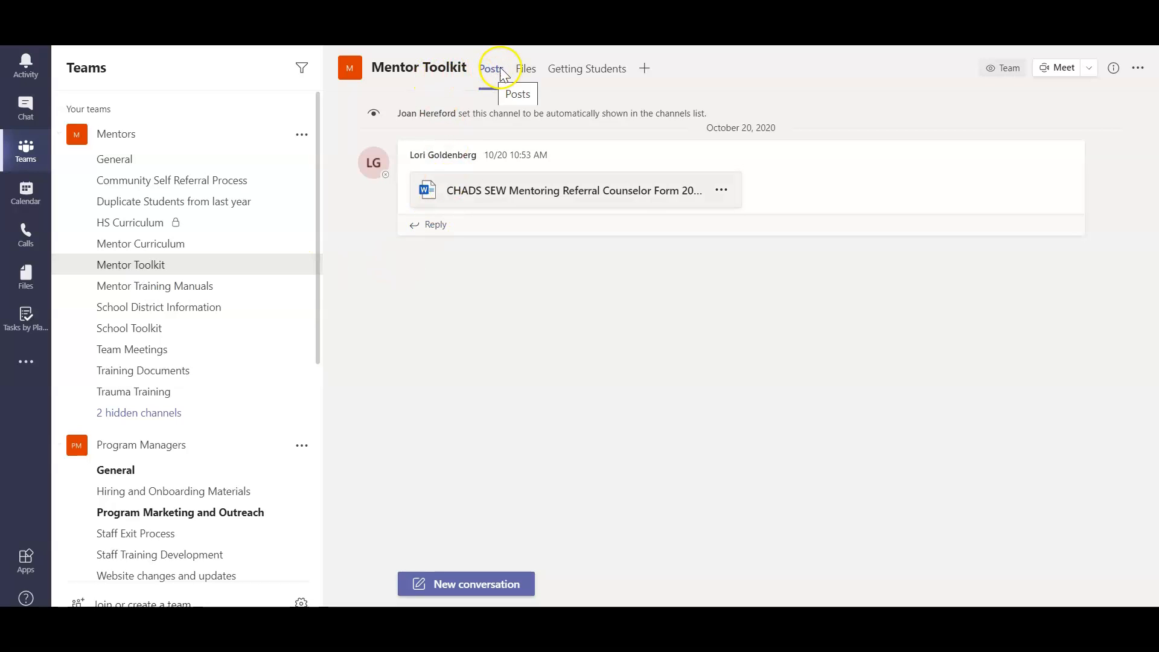
click(526, 71)
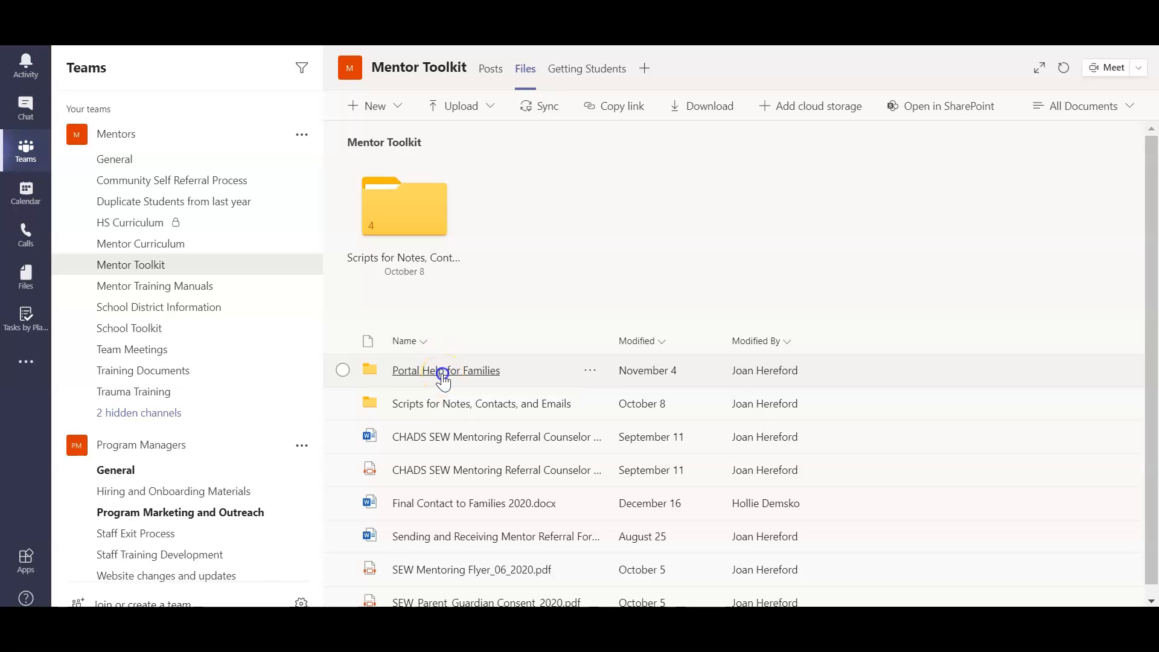
click(443, 373)
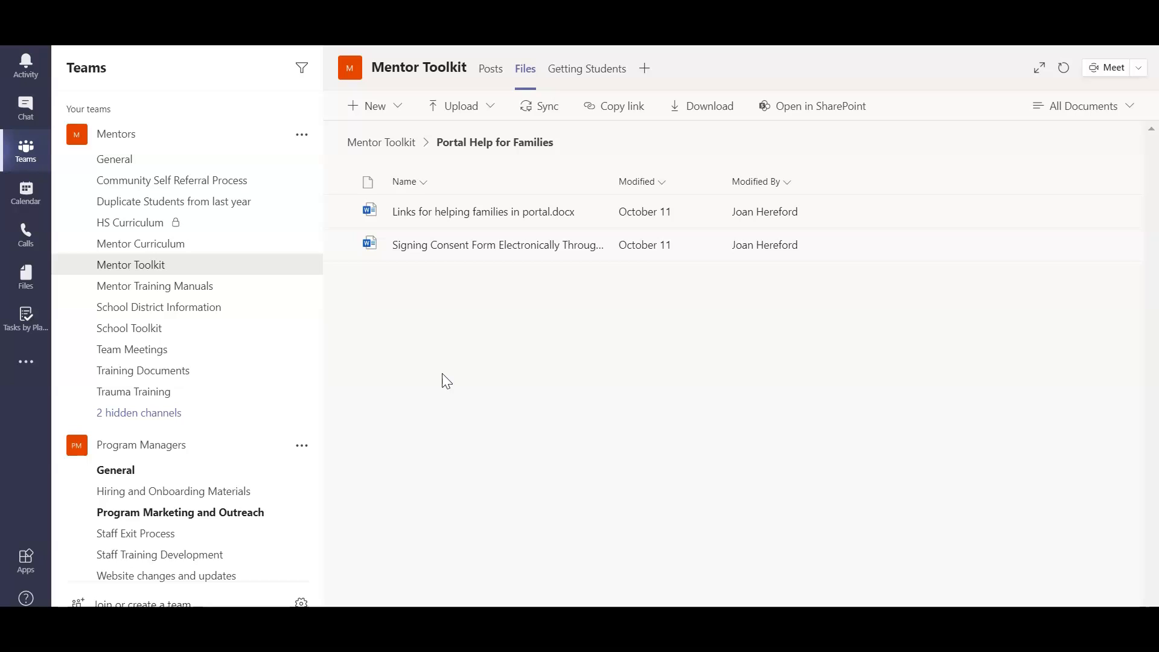
click(509, 248)
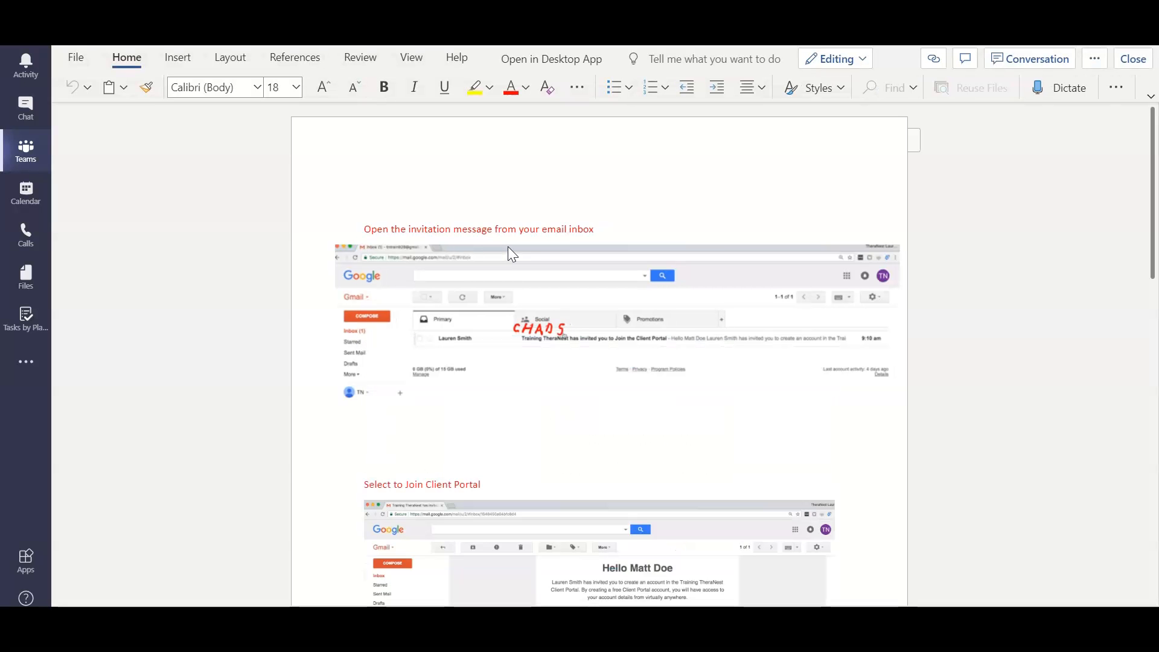
- Read the guide's illustrated instructions for opening the invitation e-mail and joining the Client Portal
scroll(509, 246, up, 5)
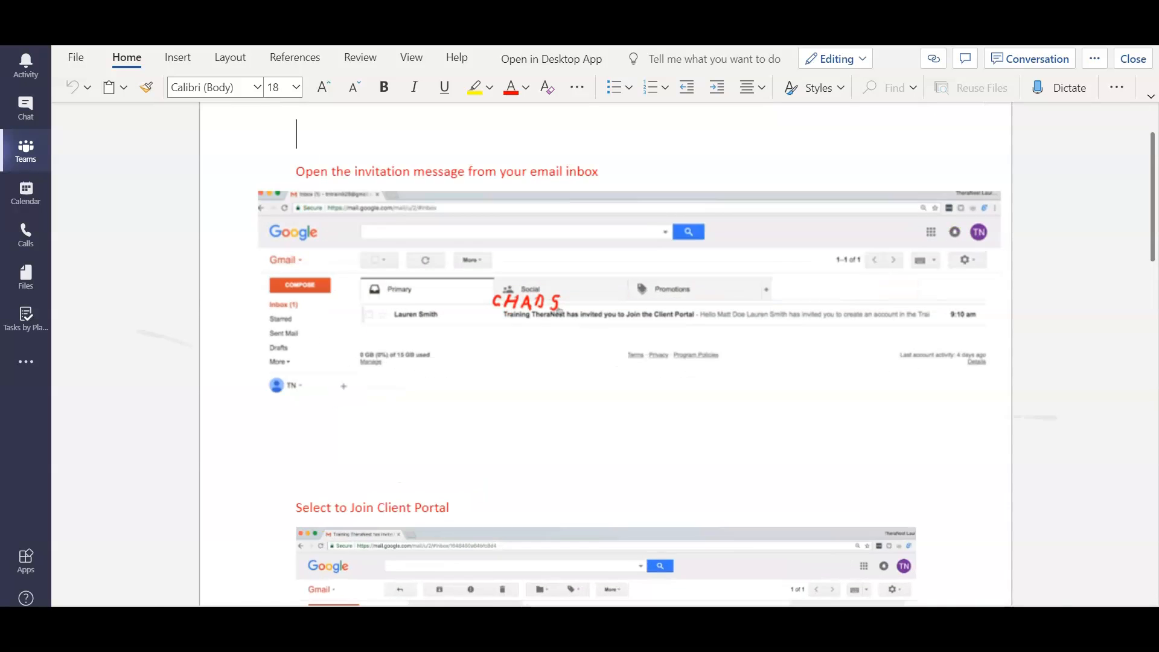
scroll(592, 453, up, 3)
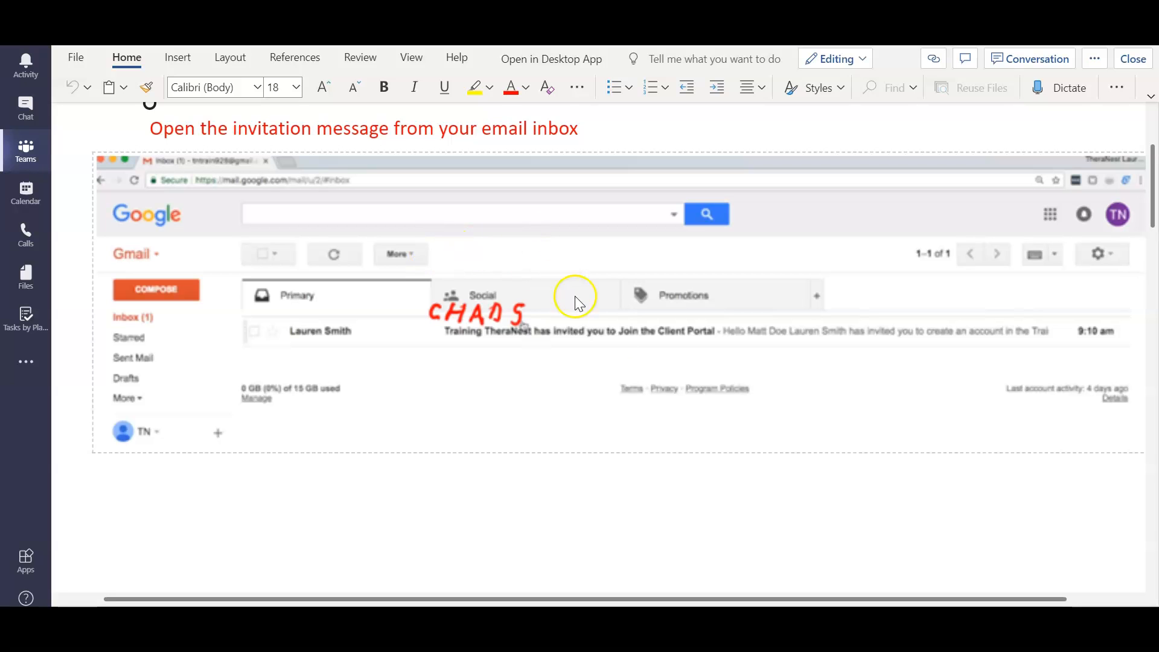
click(648, 367)
scroll(649, 370, down, 10)
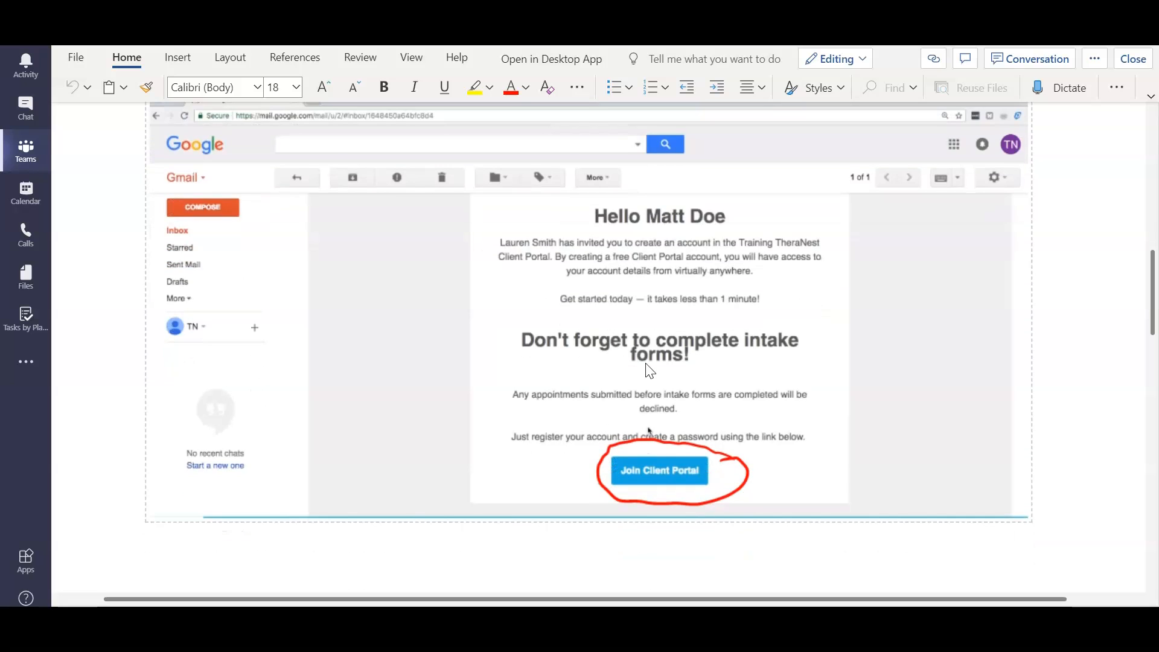
scroll(647, 367, up, 10)
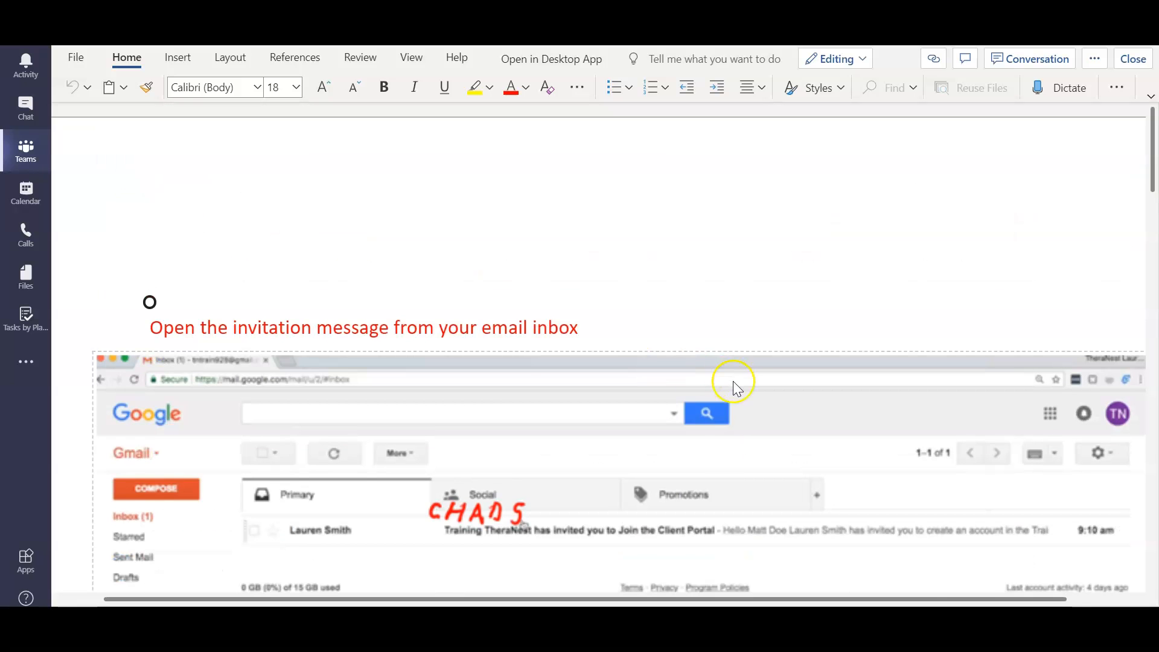
- Switch back to TheraNest, leave the invitation preview and reopen the same test client from the recently viewed clients
click(547, 619)
click(616, 584)
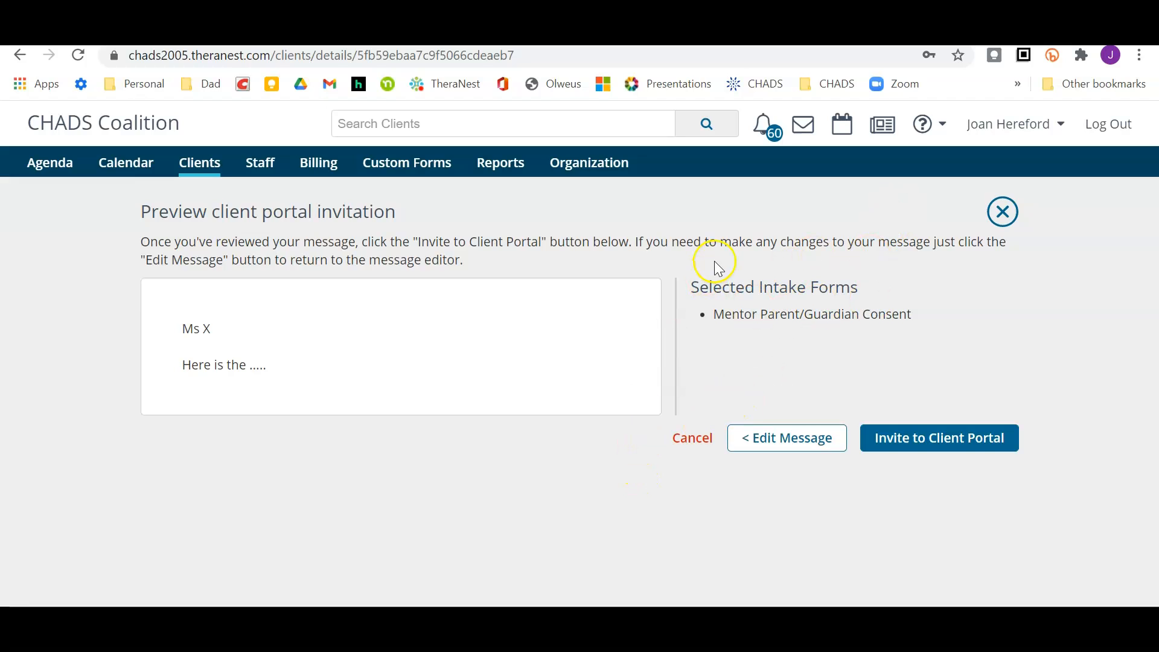
click(204, 167)
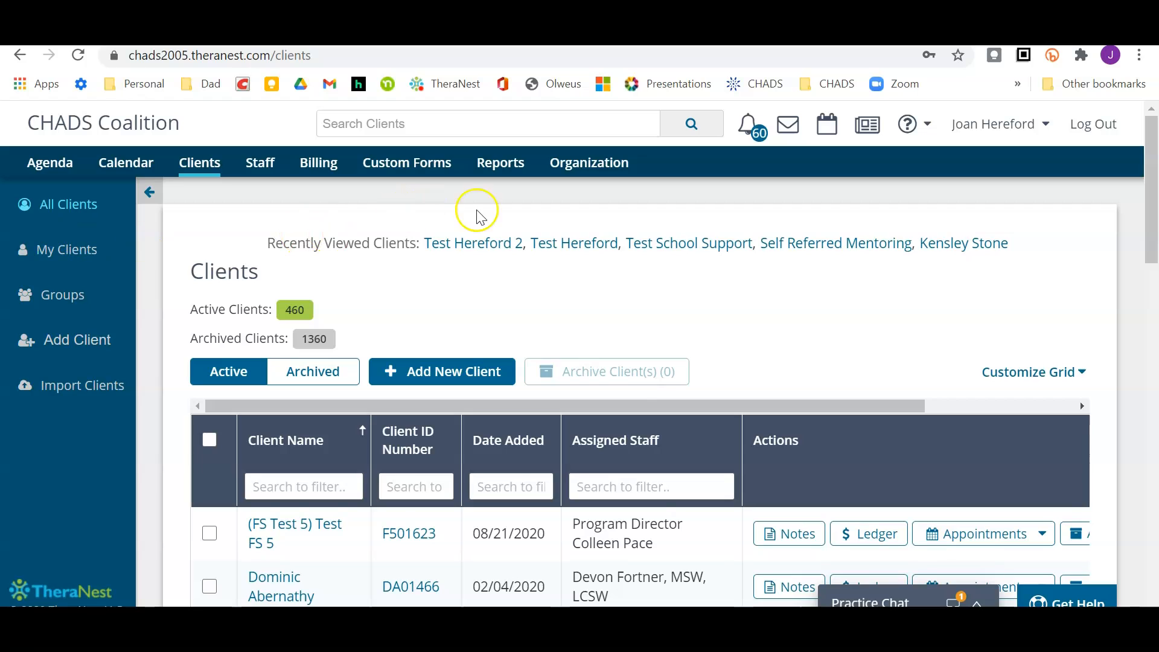
click(488, 245)
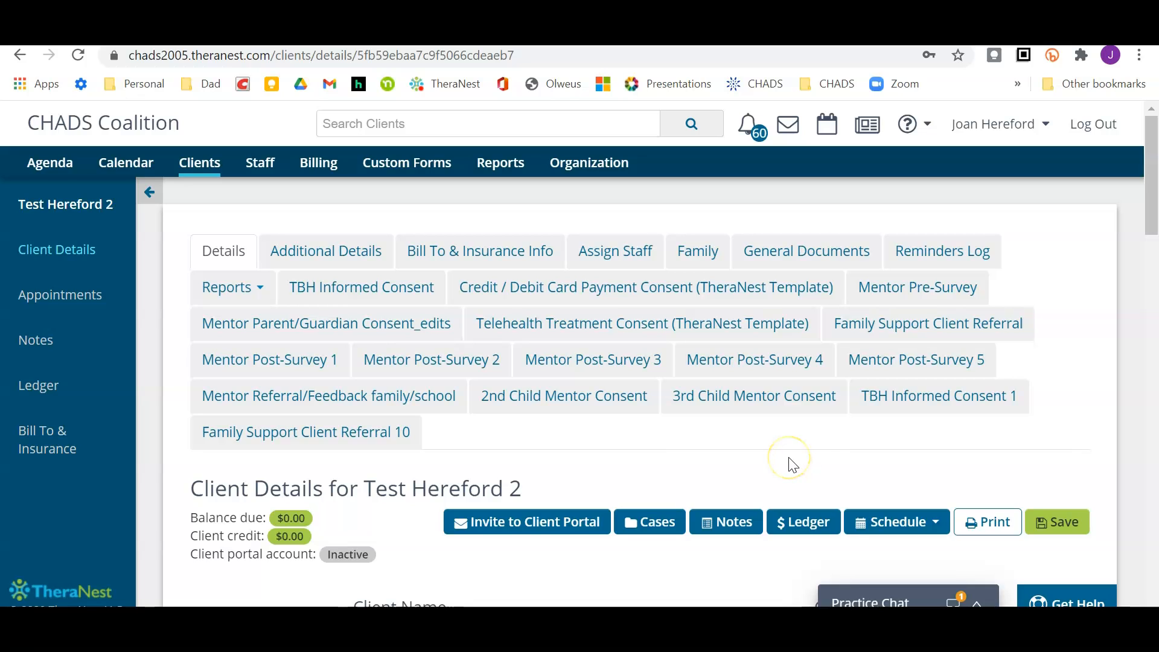
- Start a new Mentor Referral/Feedback family/school form for the client
click(379, 360)
click(269, 408)
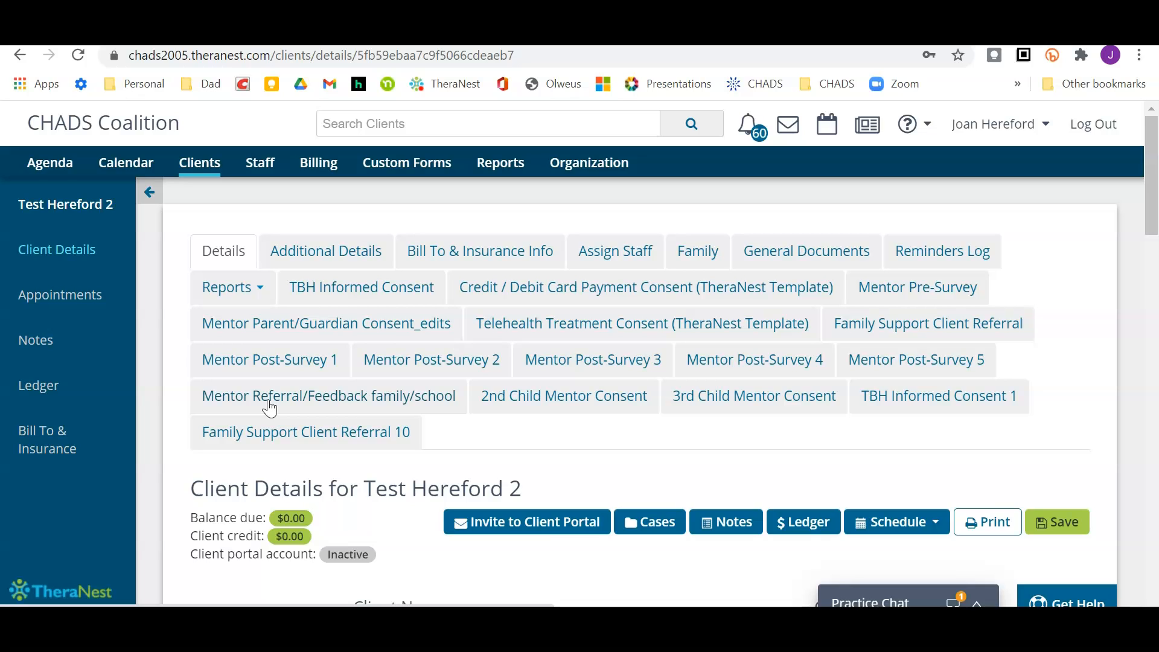
click(270, 405)
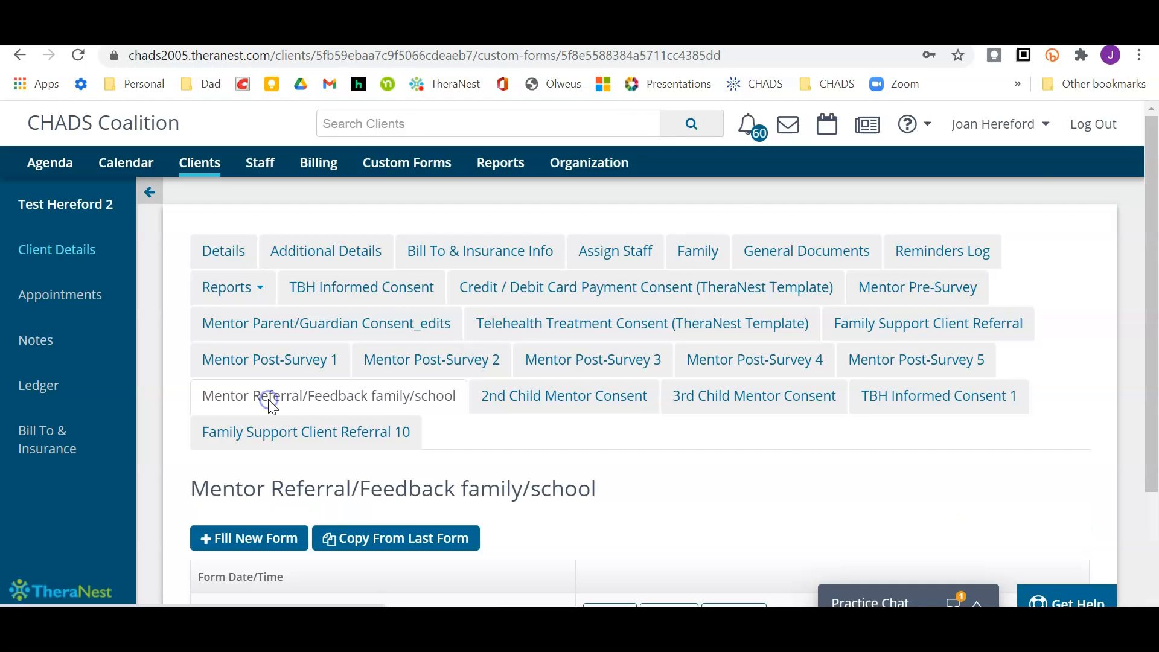
scroll(664, 446, down, 3)
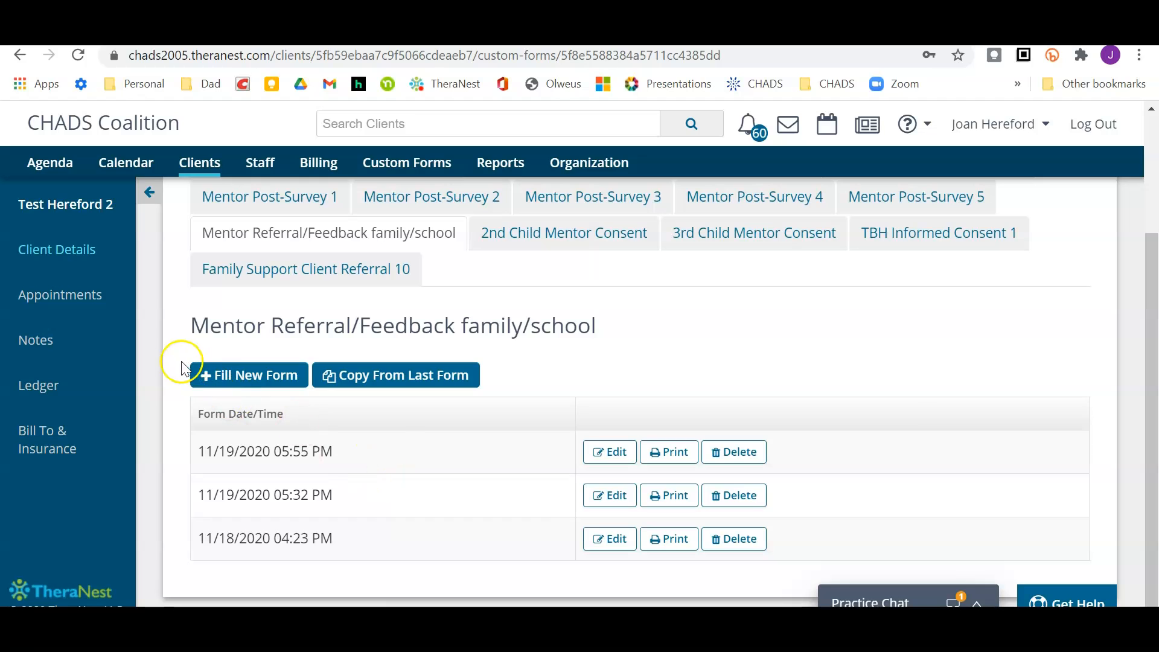
click(221, 379)
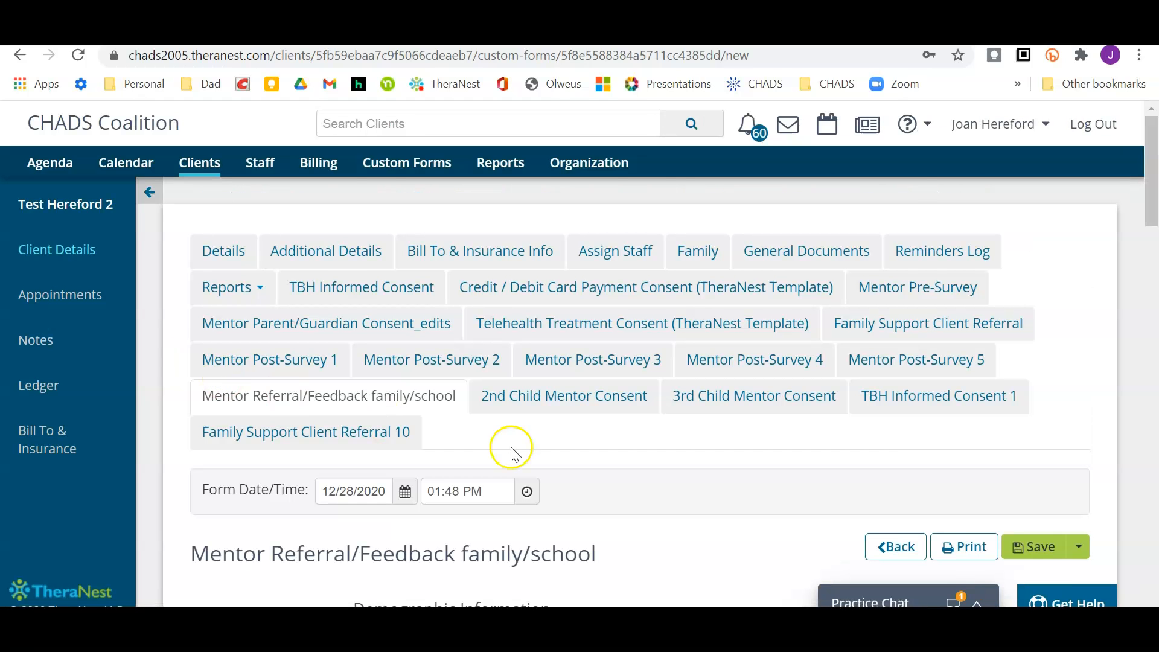
- Examine the form's demographic fields, from the student name through the relationship, date, city and zip code to the form version
scroll(670, 481, down, 4)
scroll(670, 481, down, 2)
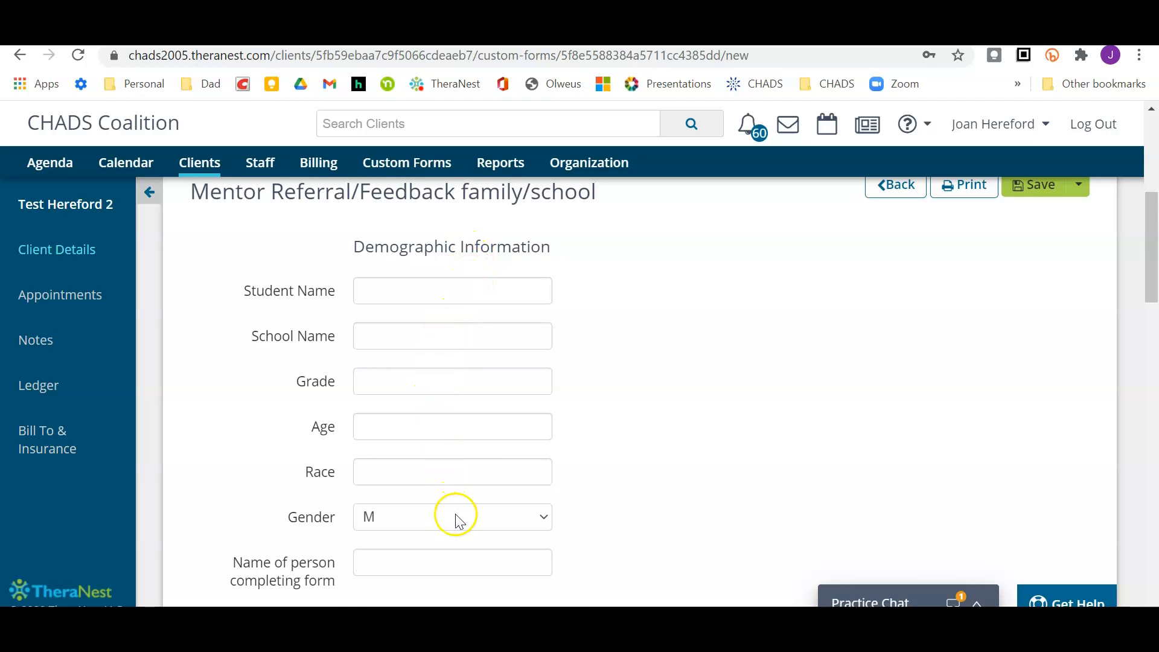
scroll(456, 517, down, 2)
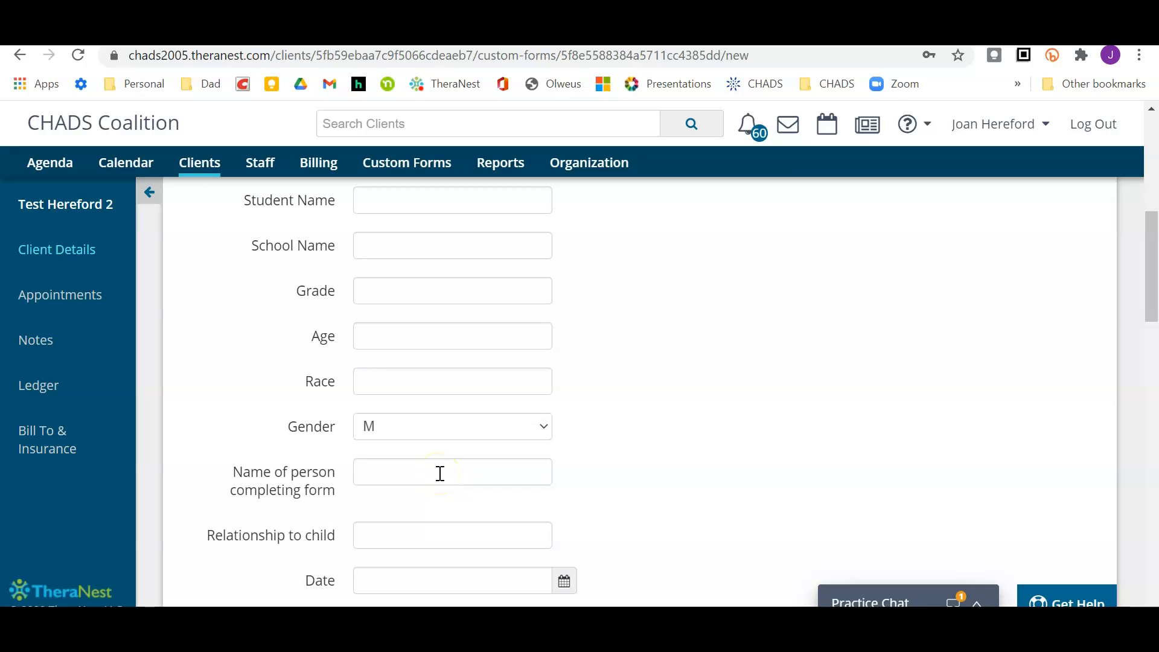
click(460, 389)
click(448, 542)
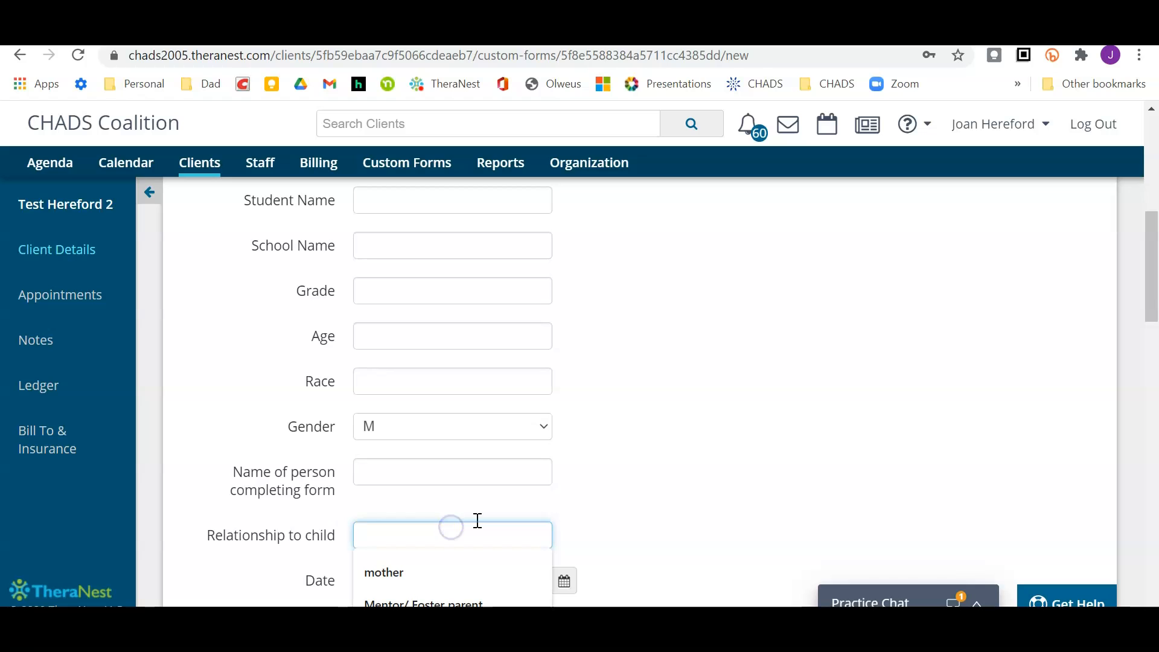
click(682, 480)
scroll(640, 479, down, 3)
click(453, 398)
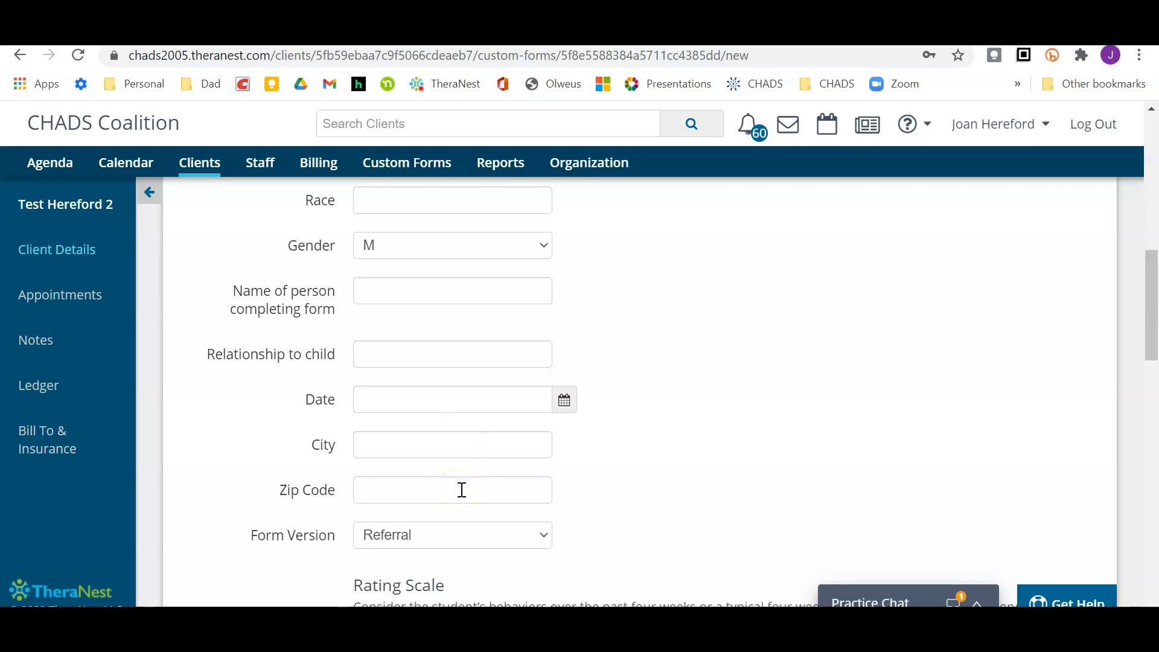
scroll(462, 490, down, 2)
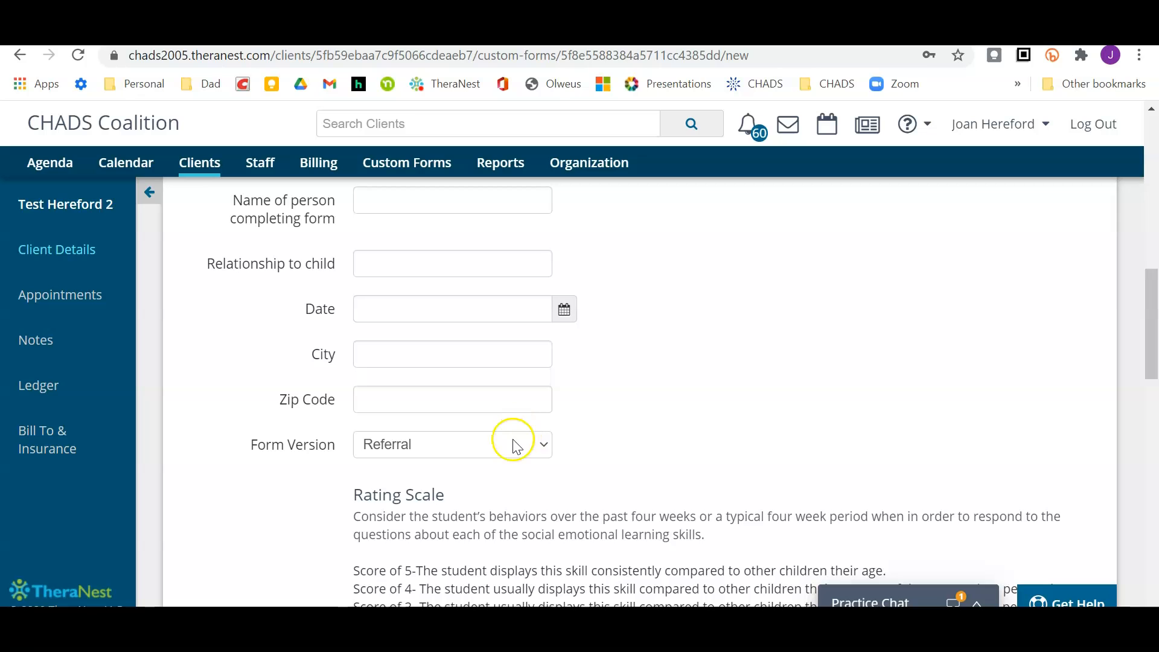
- Examine the rating scale, the social emotional learning skill descriptions and the score options for the Self-Awareness starting point
scroll(755, 389, down, 6)
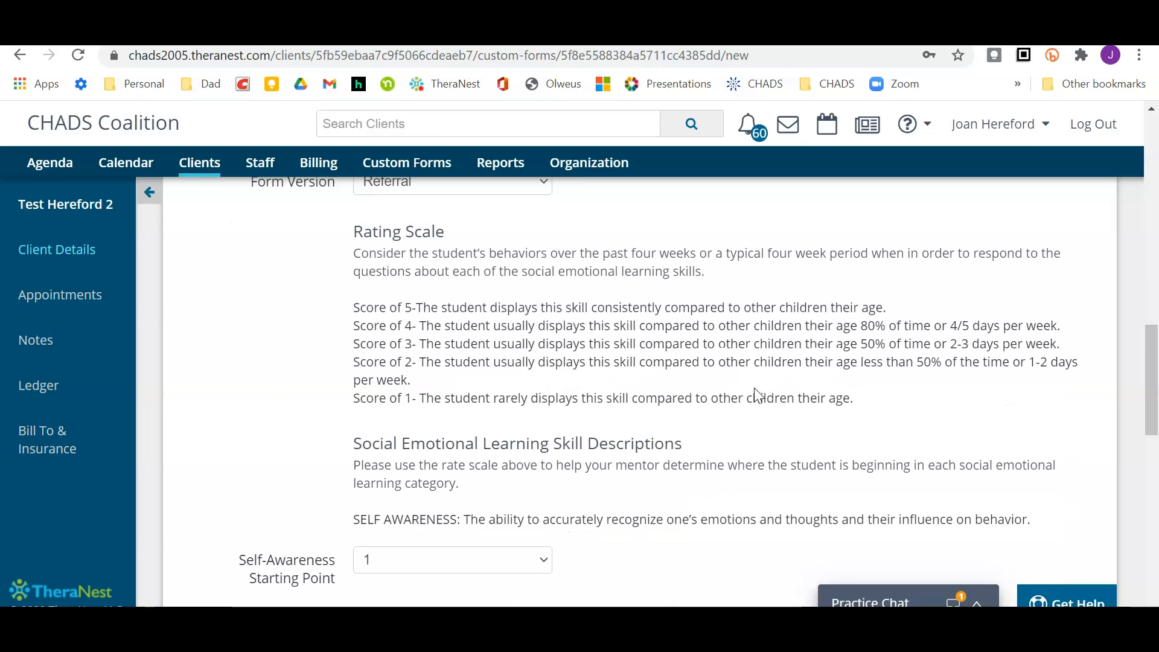
scroll(755, 389, down, 4)
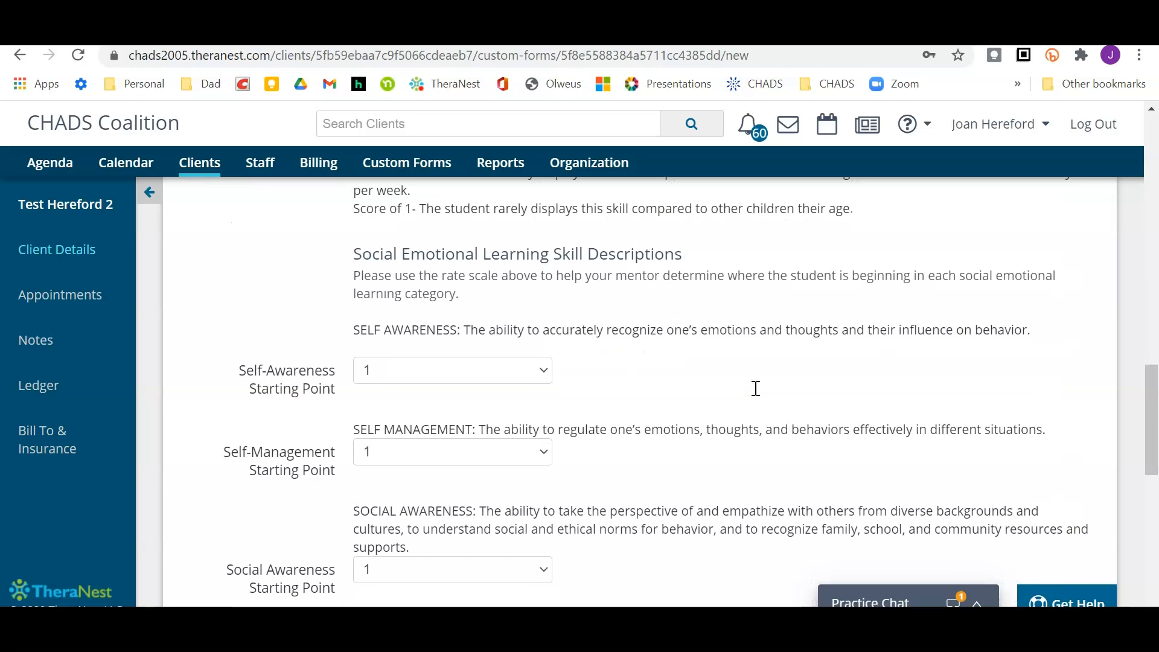
scroll(555, 320, up, 3)
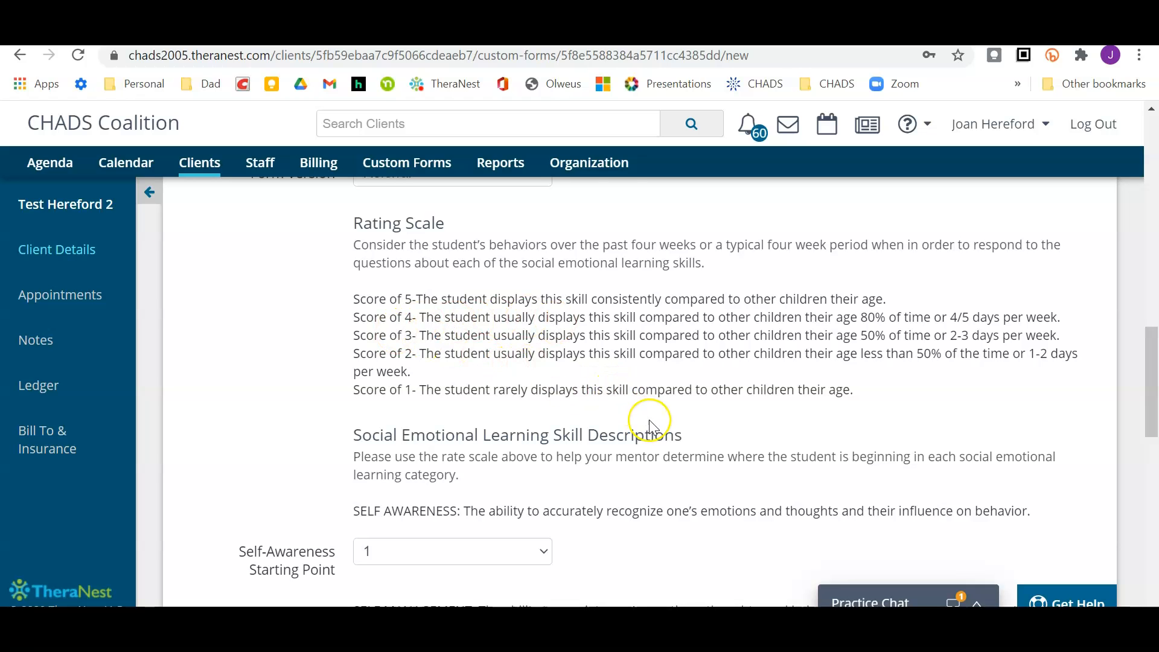
scroll(653, 423, down, 3)
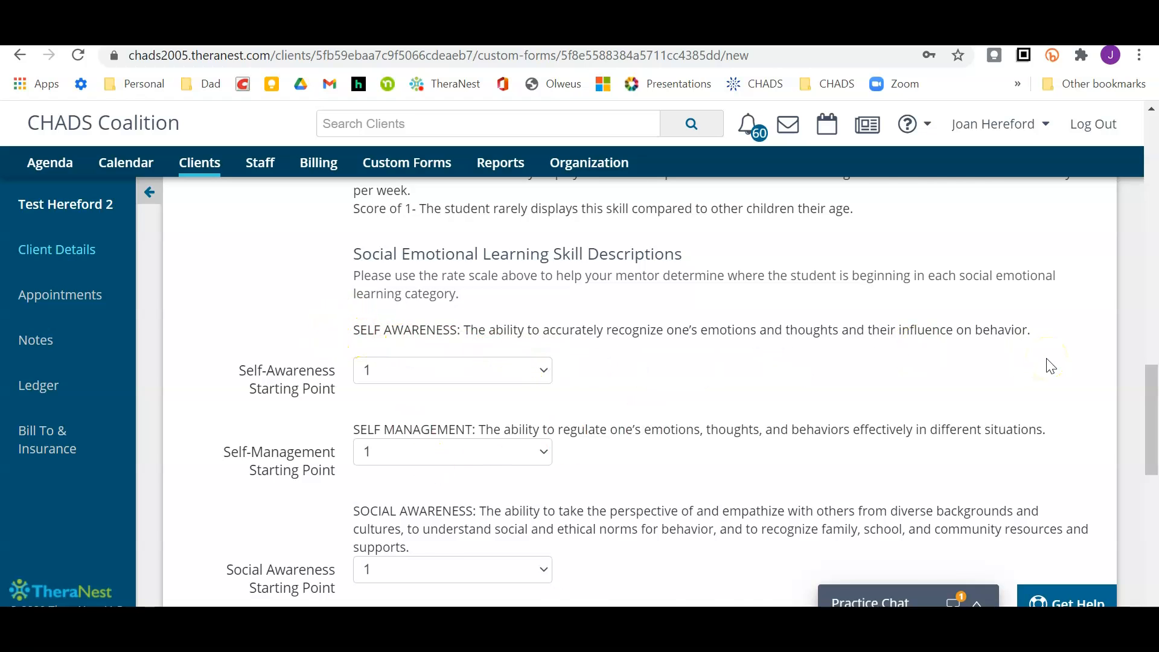
scroll(1050, 367, up, 3)
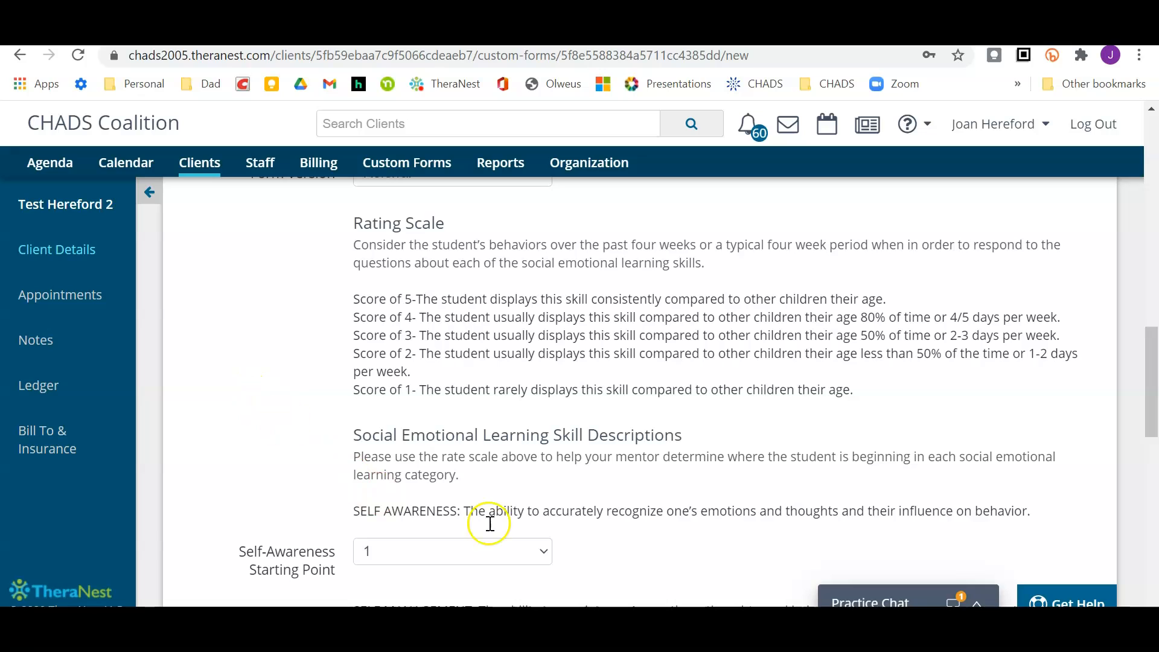
click(544, 552)
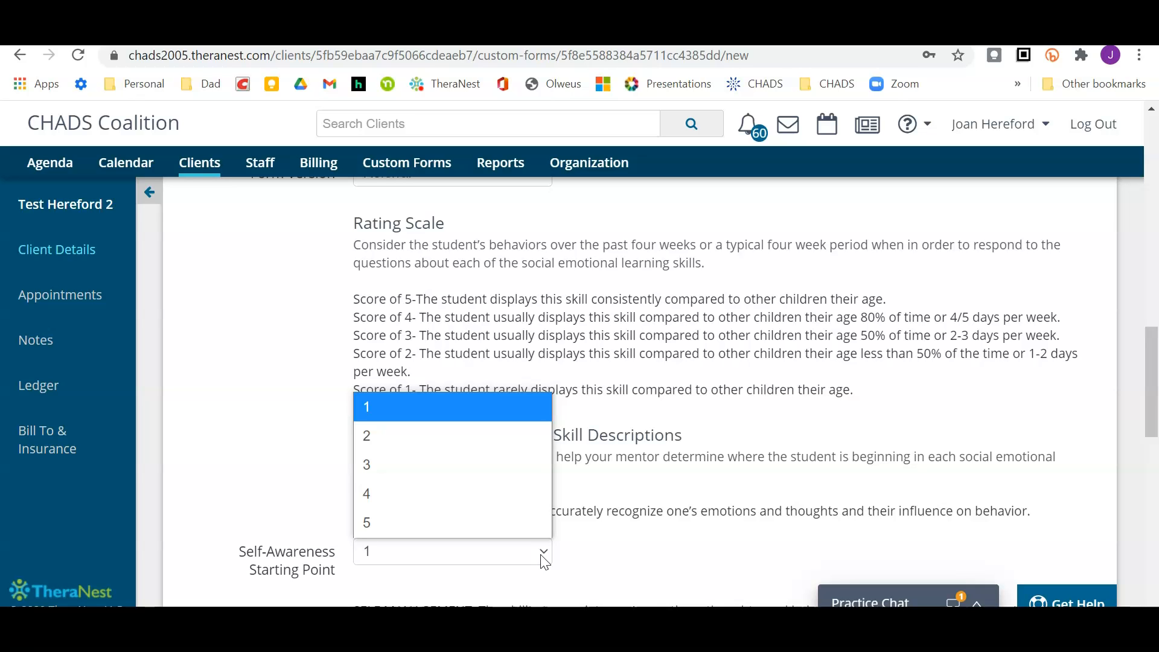
click(604, 553)
scroll(549, 432, down, 3)
scroll(575, 486, down, 5)
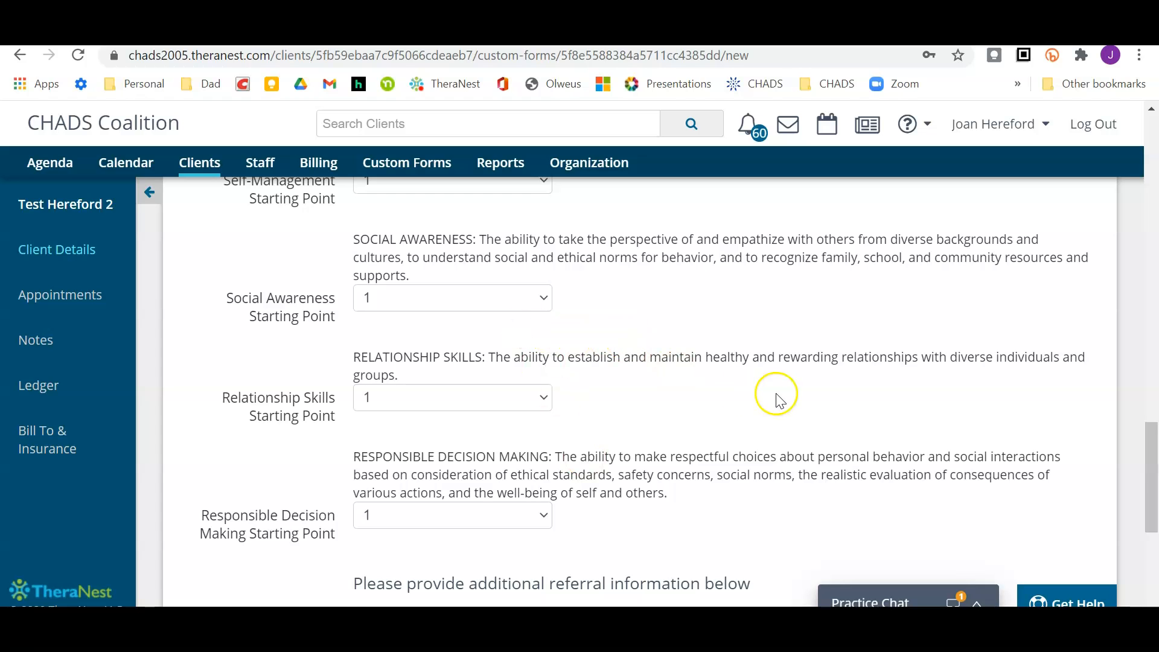
- Examine the additional referral questions on reason, strength and improvement area, and other student information, dismissing the training reminder
scroll(767, 393, down, 5)
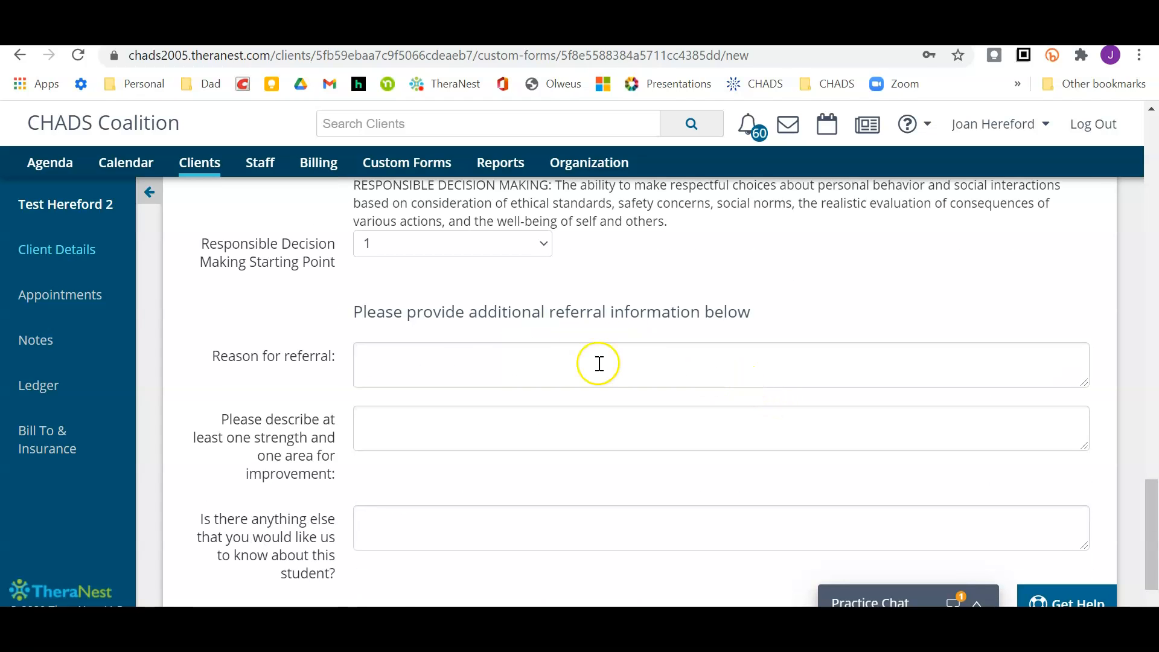
click(557, 361)
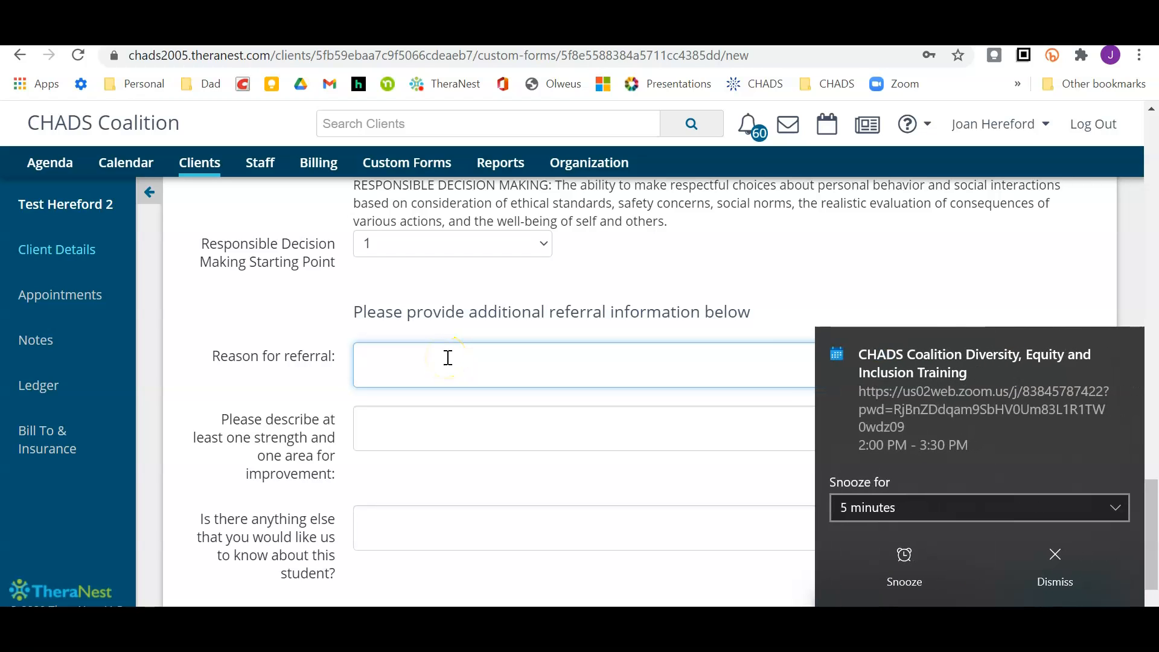
click(1041, 549)
click(396, 358)
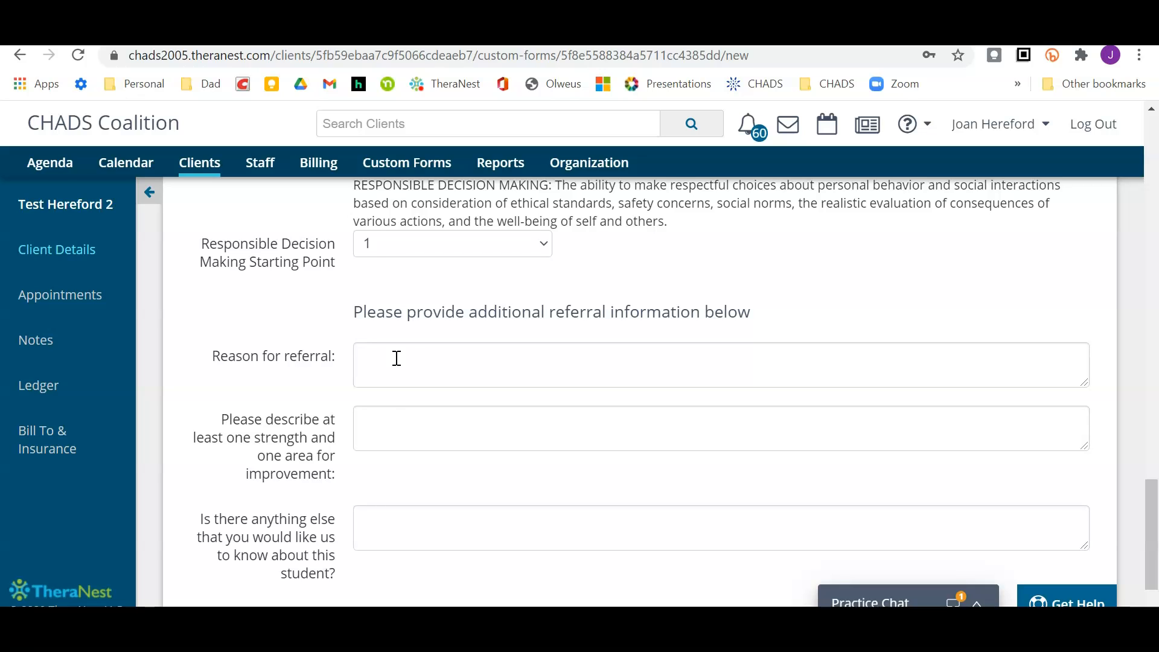
click(404, 425)
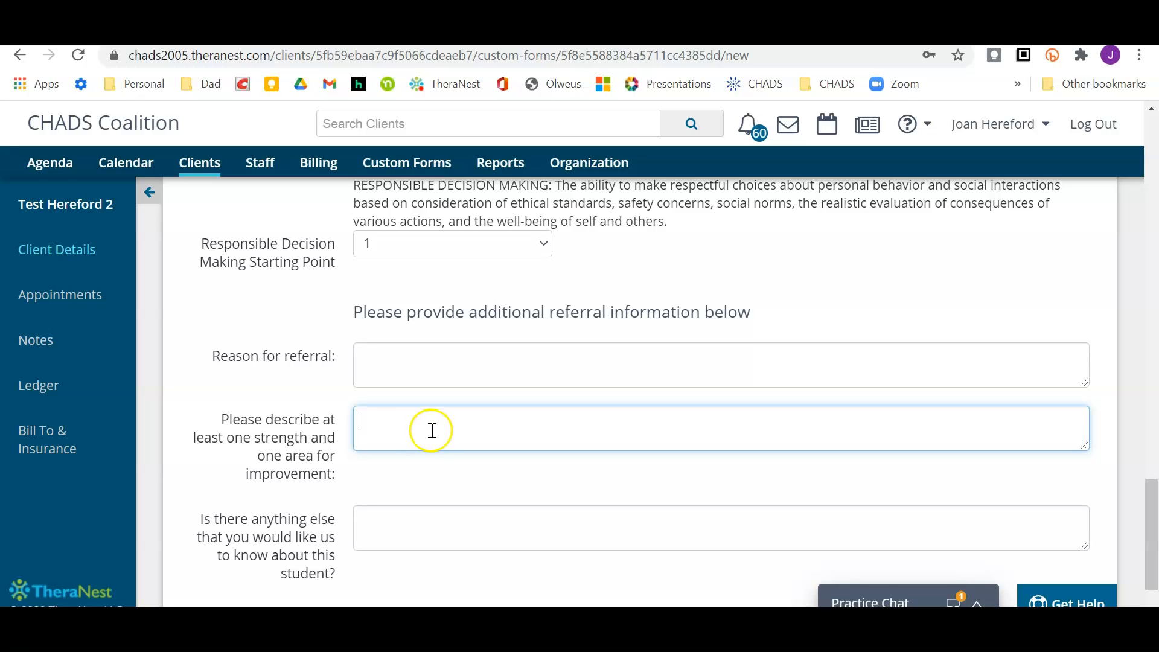
click(416, 524)
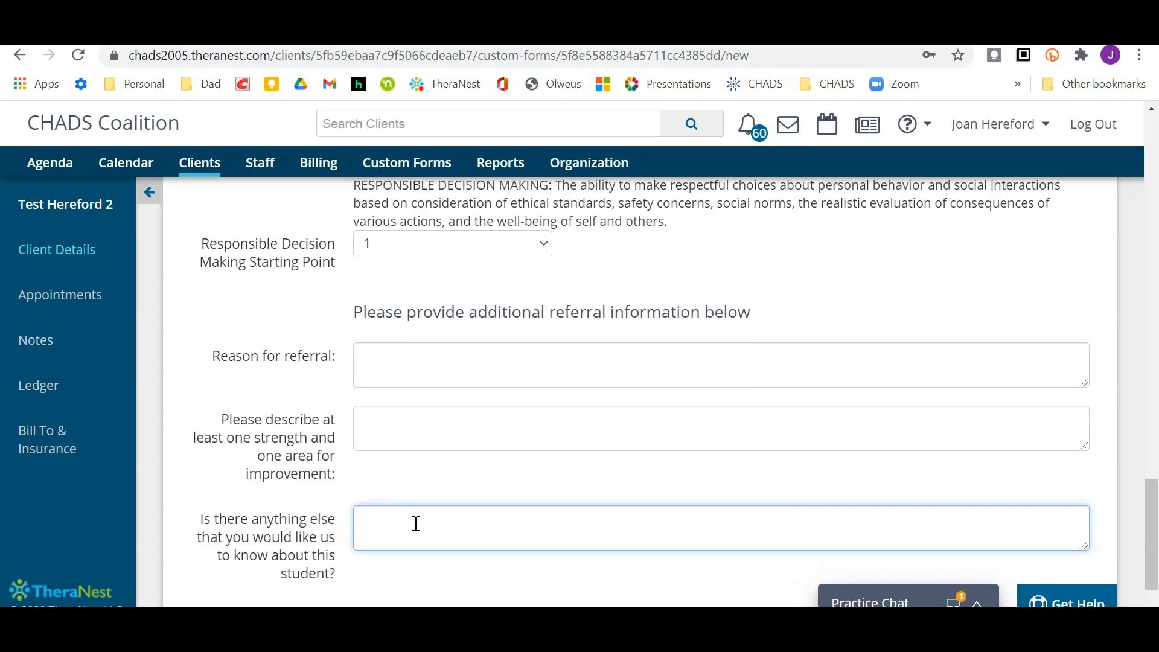
- Save the Mentor Referral/Feedback form with the e-sign option to open its signature page
scroll(416, 524, down, 2)
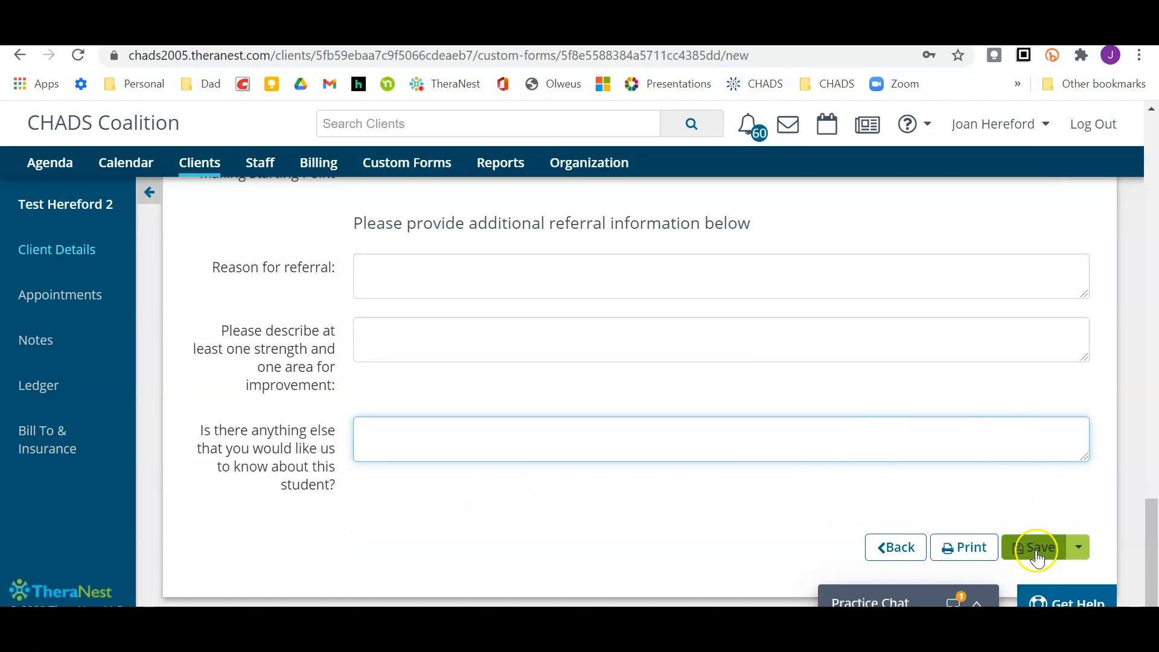
click(1033, 549)
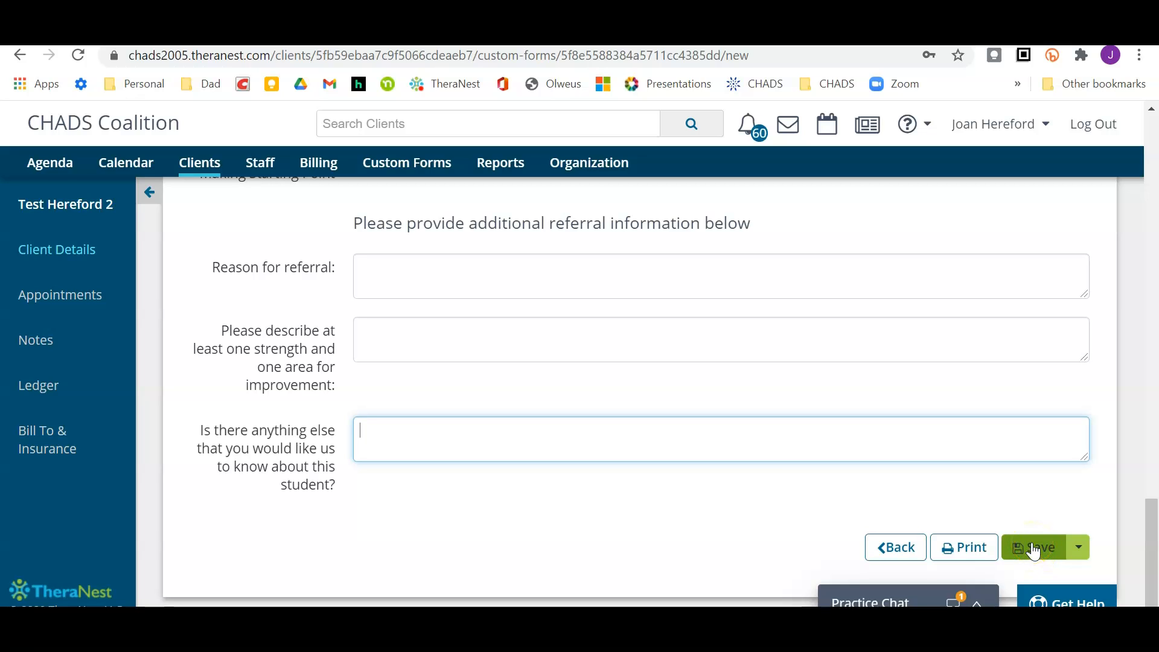
click(1030, 547)
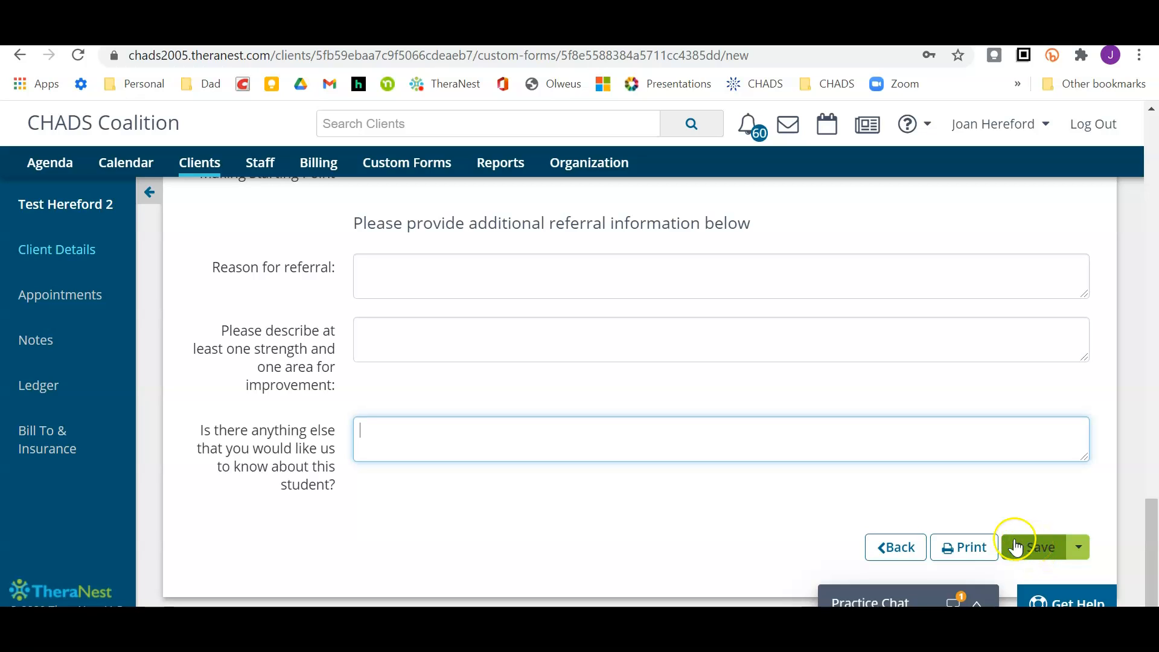
click(1080, 550)
click(1024, 581)
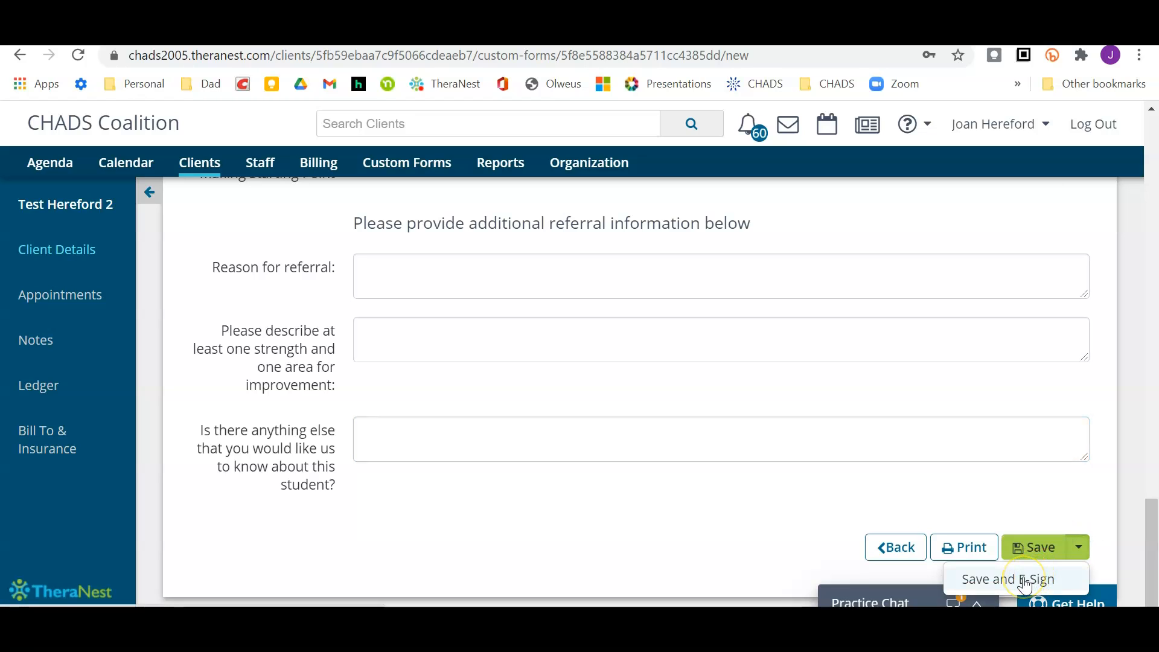
click(1025, 581)
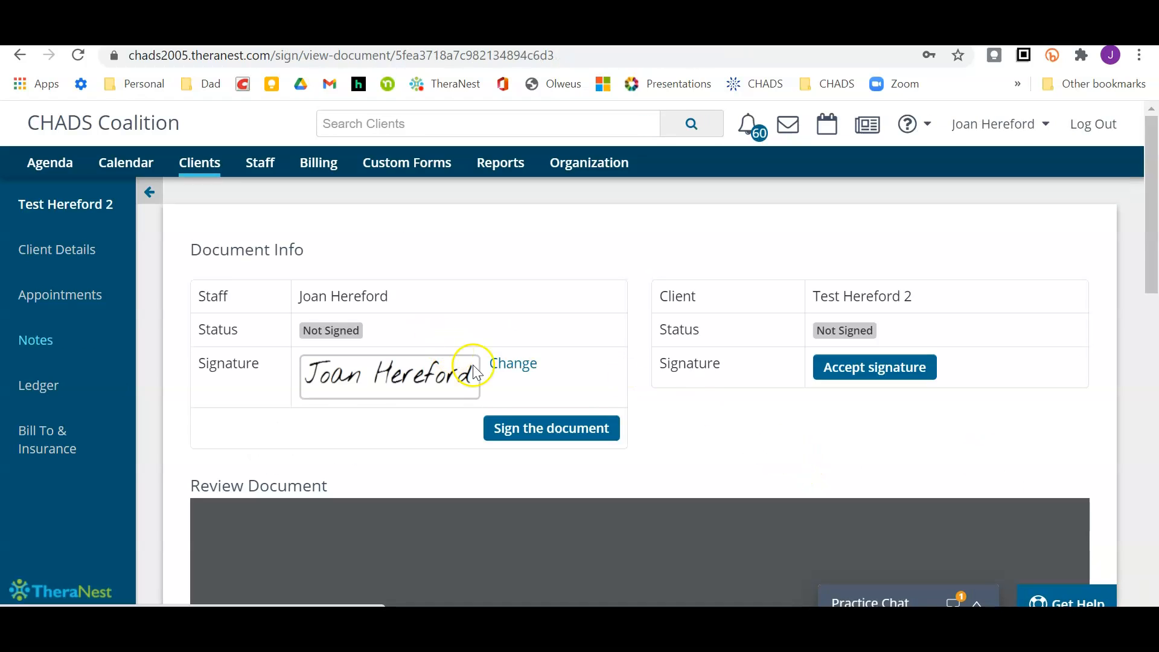